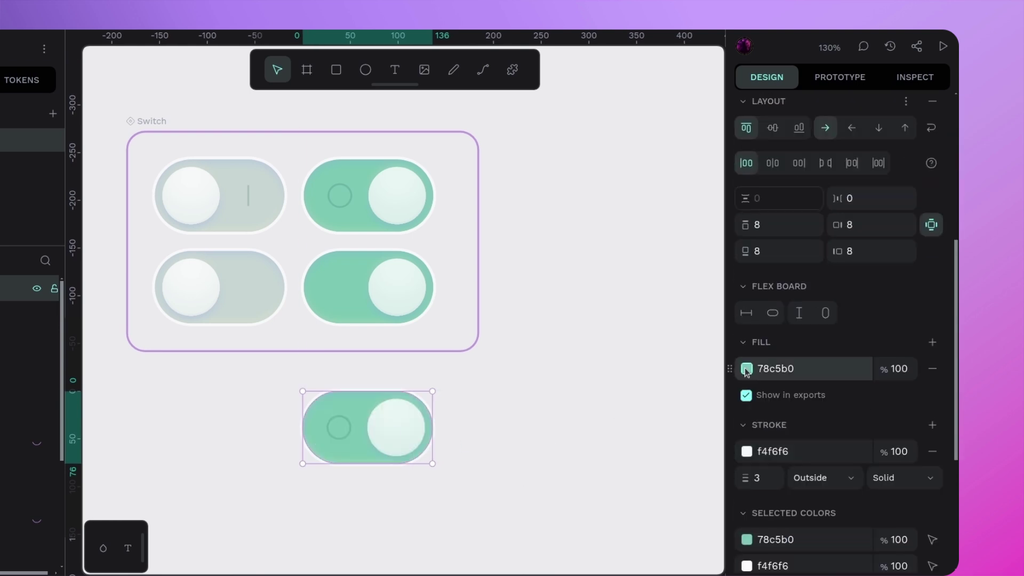
# Step: Change the standalone switch copy's fill colour to pink
pyautogui.click(746, 368)
pyautogui.moveTo(628, 416); pyautogui.dragTo(667, 416)
pyautogui.moveTo(587, 315); pyautogui.dragTo(588, 294)
pyautogui.moveTo(668, 416); pyautogui.dragTo(673, 416)
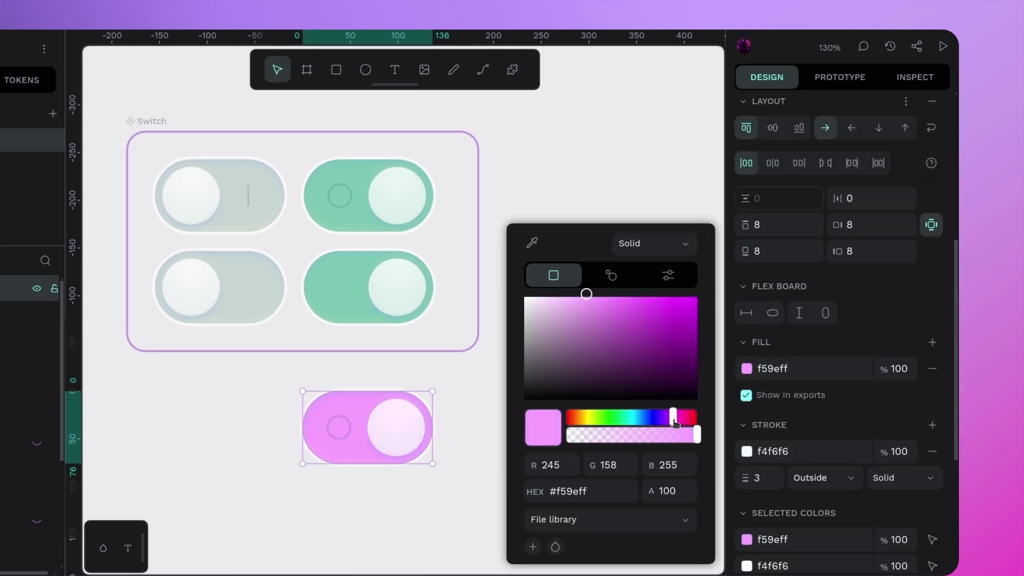
pyautogui.click(448, 487)
# Step: Set the switch copy's Label property to No, removing the circle icon
pyautogui.click(382, 438)
pyautogui.click(843, 395)
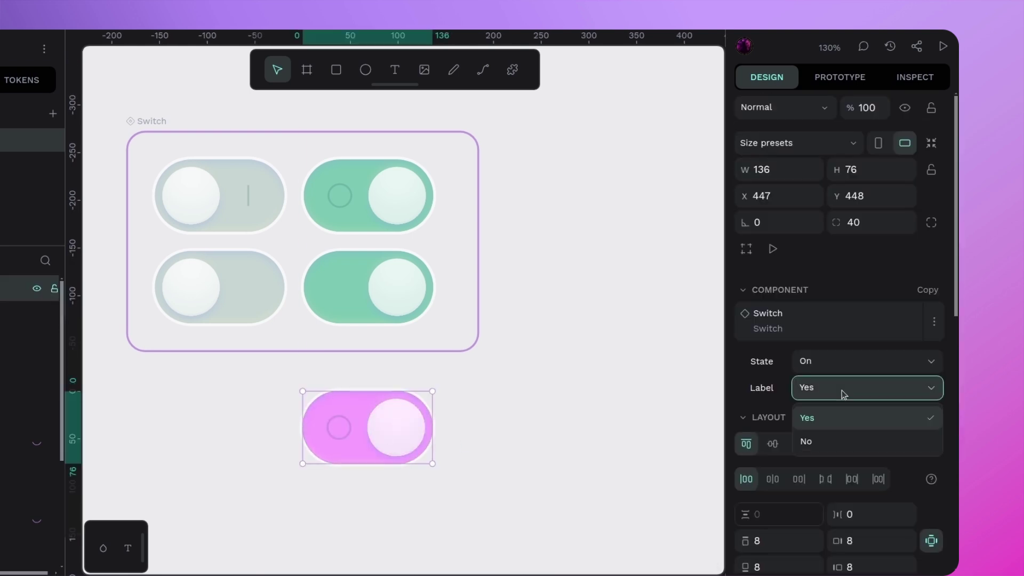
pyautogui.click(842, 442)
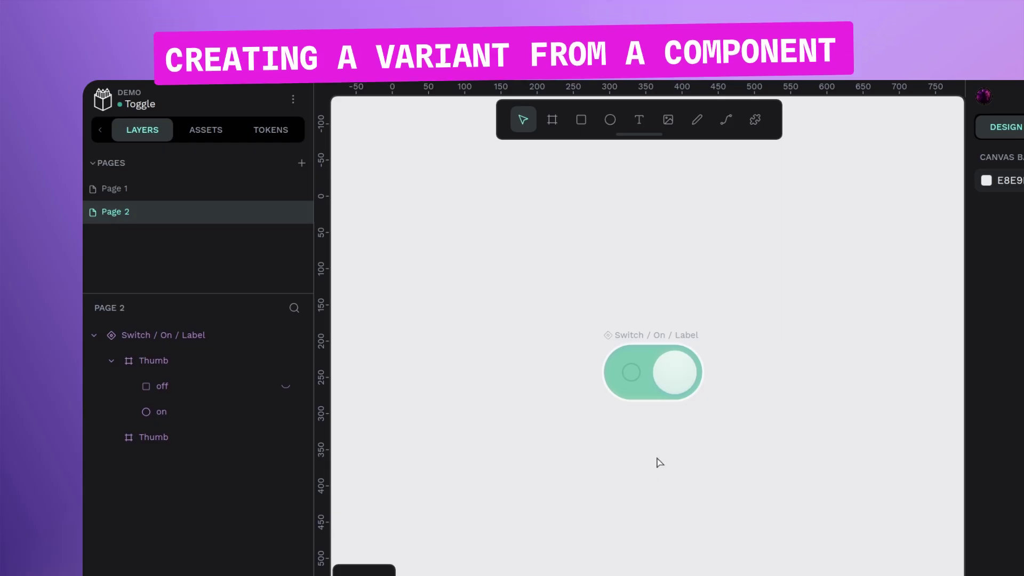
pyautogui.scroll(5, 662, 459)
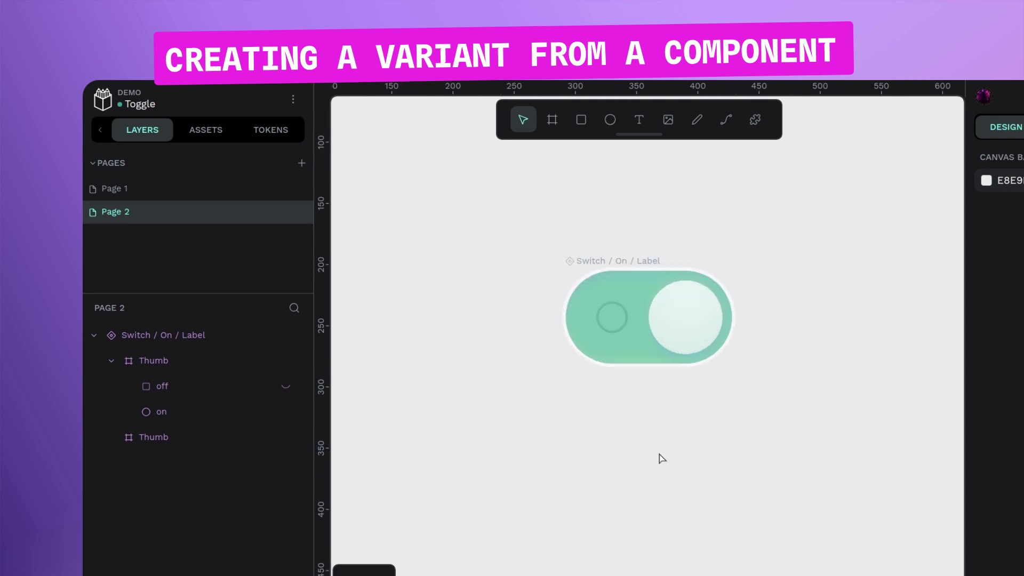
pyautogui.scroll(5, 662, 459)
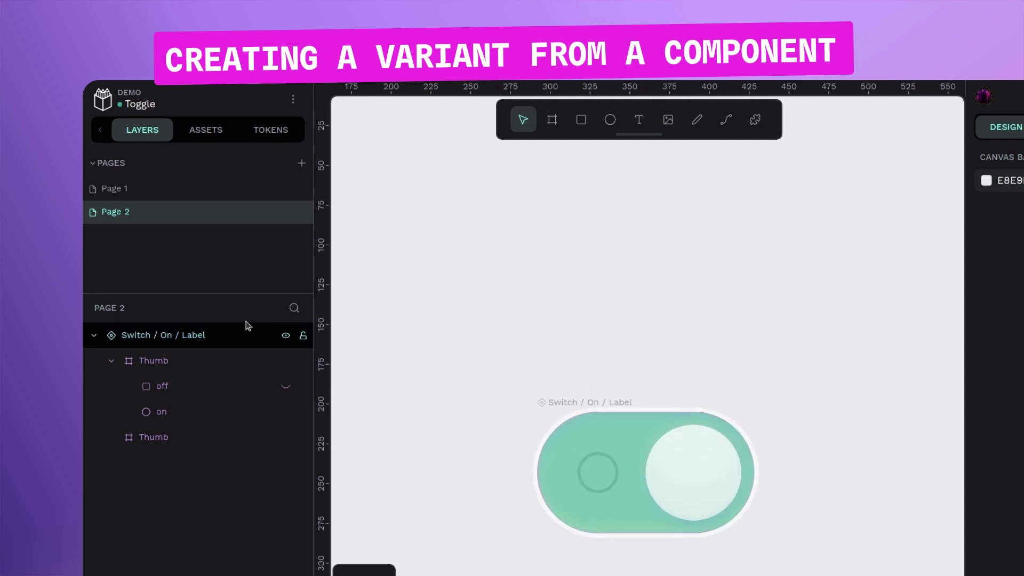
pyautogui.doubleClick(190, 338)
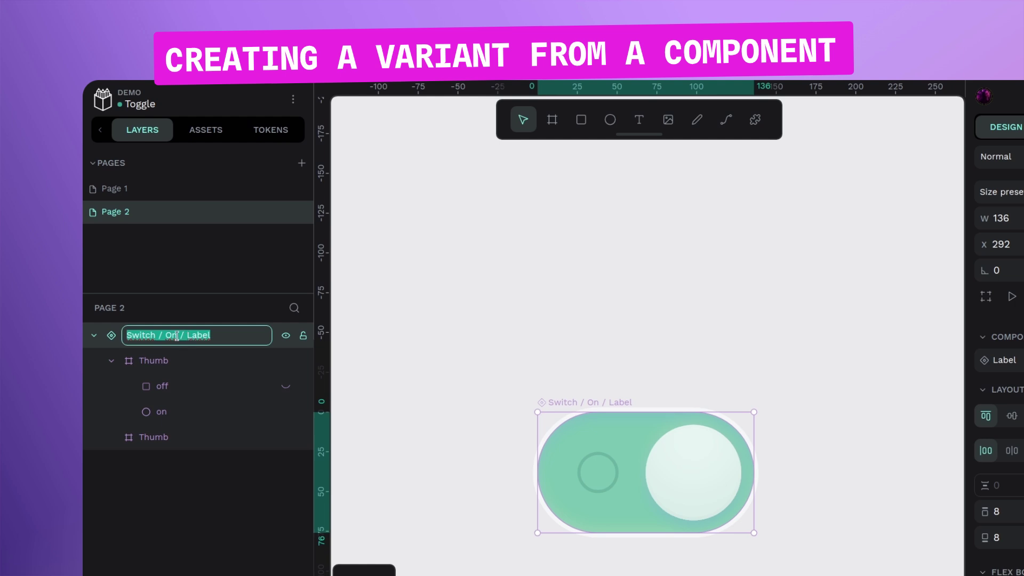
pyautogui.doubleClick(133, 336)
pyautogui.click(169, 336)
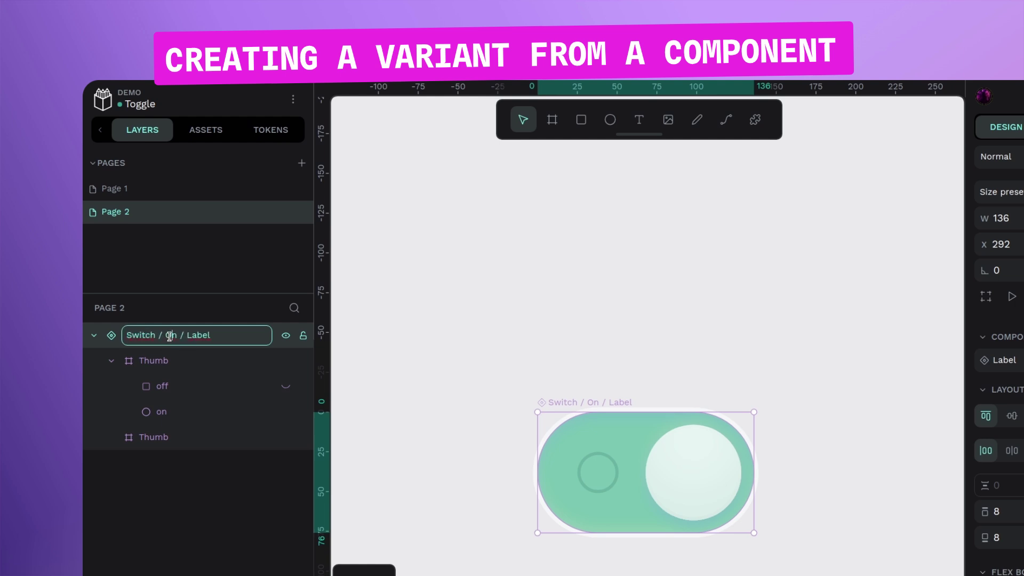
pyautogui.doubleClick(201, 335)
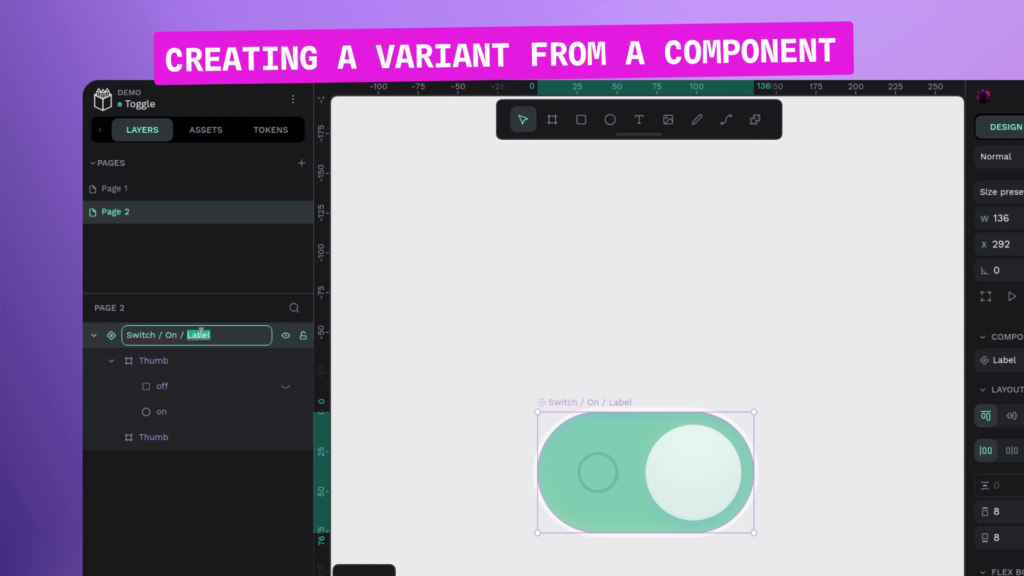
pyautogui.click(524, 391)
pyautogui.scroll(-5, 524, 391)
pyautogui.hscroll(2, 525, 391)
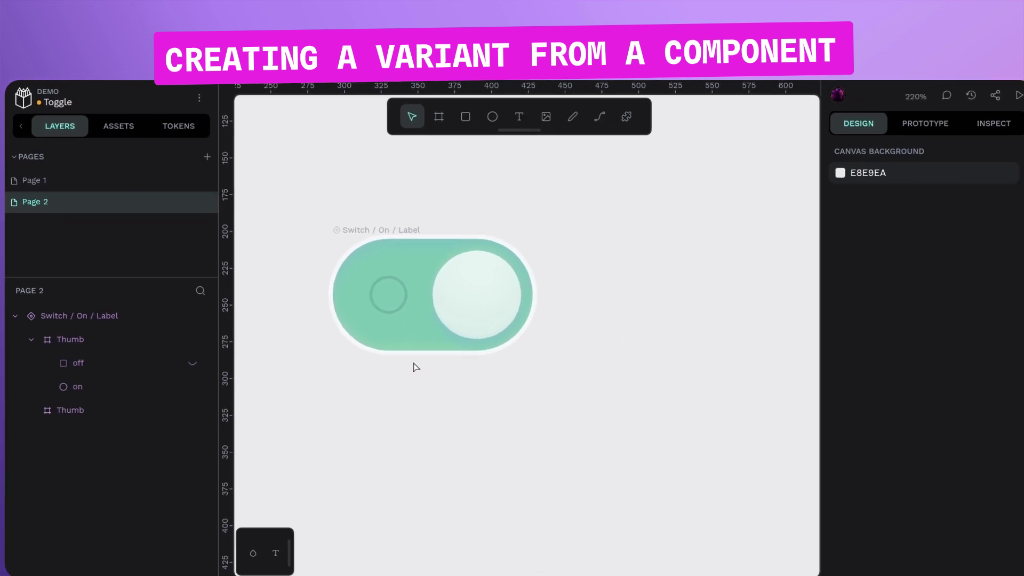
pyautogui.click(372, 234)
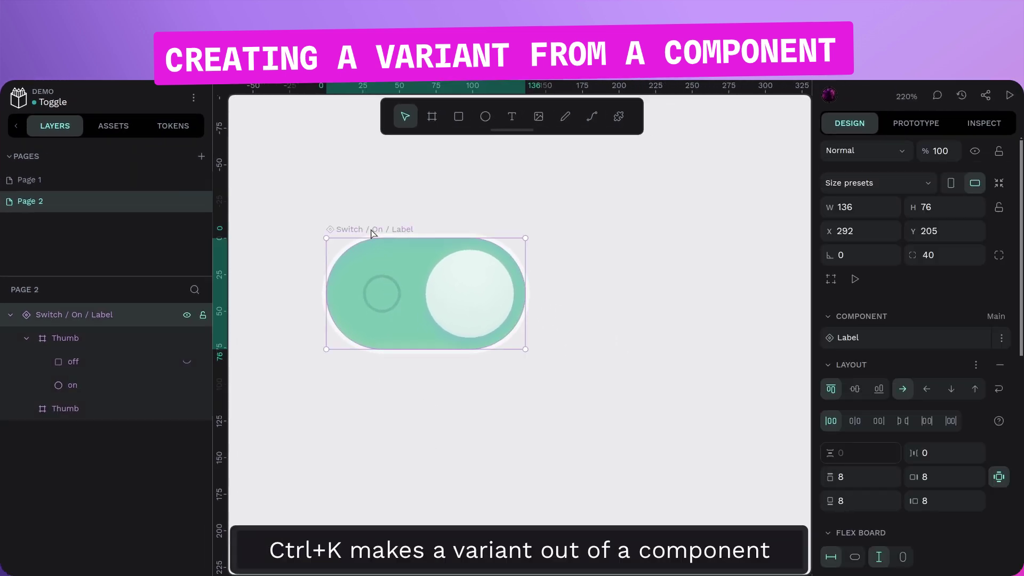
# Step: Turn the Switch component into a variant set with Ctrl+K and select the On, Label variant
pyautogui.hotkey('ctrl', 'k')
pyautogui.scroll(-5, 372, 234)
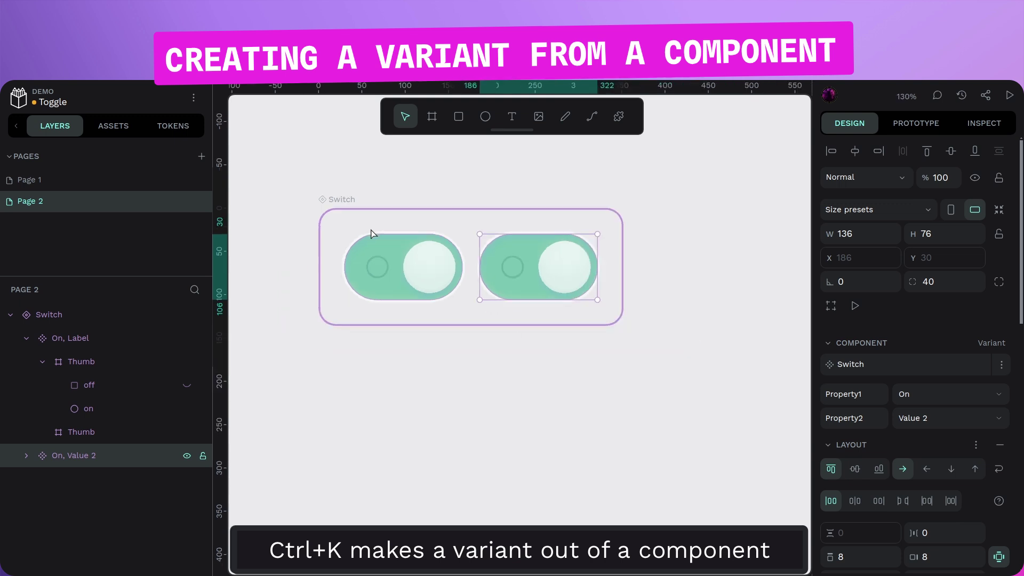
pyautogui.click(367, 248)
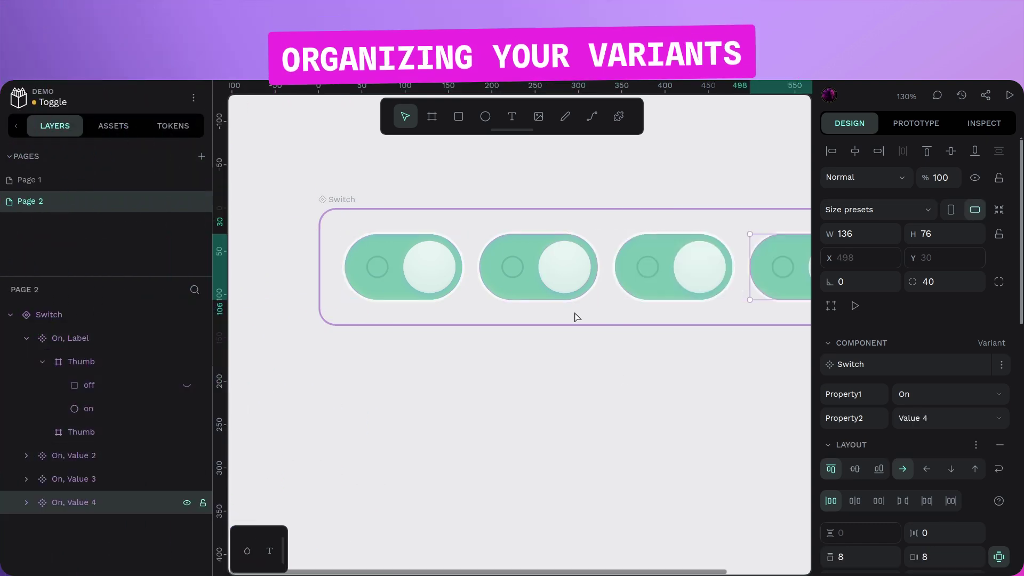
# Step: Make the third and fourth variant switches grey
pyautogui.hscroll(3, 577, 317)
pyautogui.click(612, 277)
pyautogui.keyDown('shift'); pyautogui.click(714, 267); pyautogui.keyUp('shift')
pyautogui.scroll(-2, 976, 510)
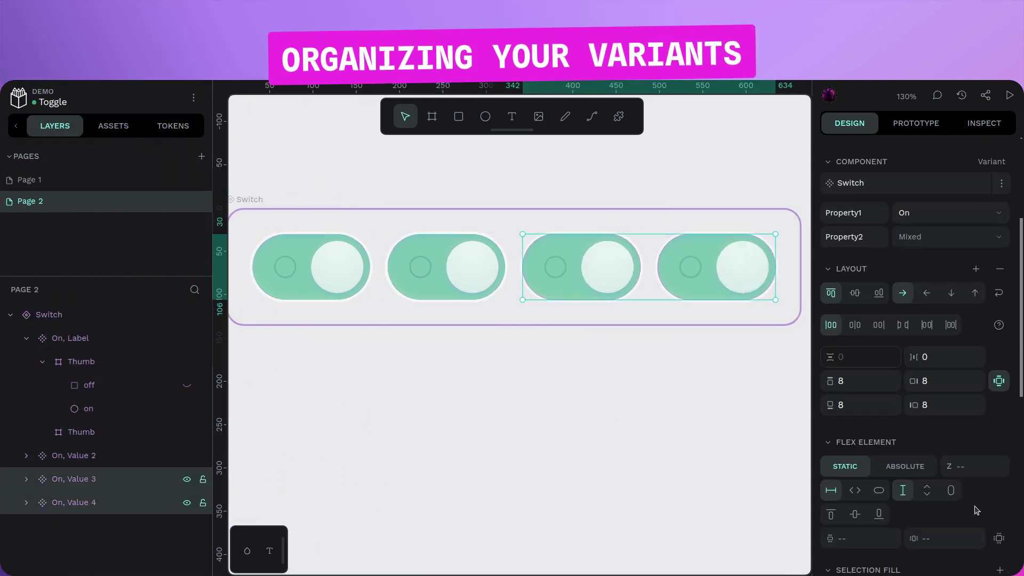
pyautogui.scroll(-3, 976, 510)
pyautogui.click(831, 359)
pyautogui.click(642, 337)
pyautogui.click(553, 264)
# Step: Move the knobs of both grey switches to the left end
pyautogui.doubleClick(553, 265)
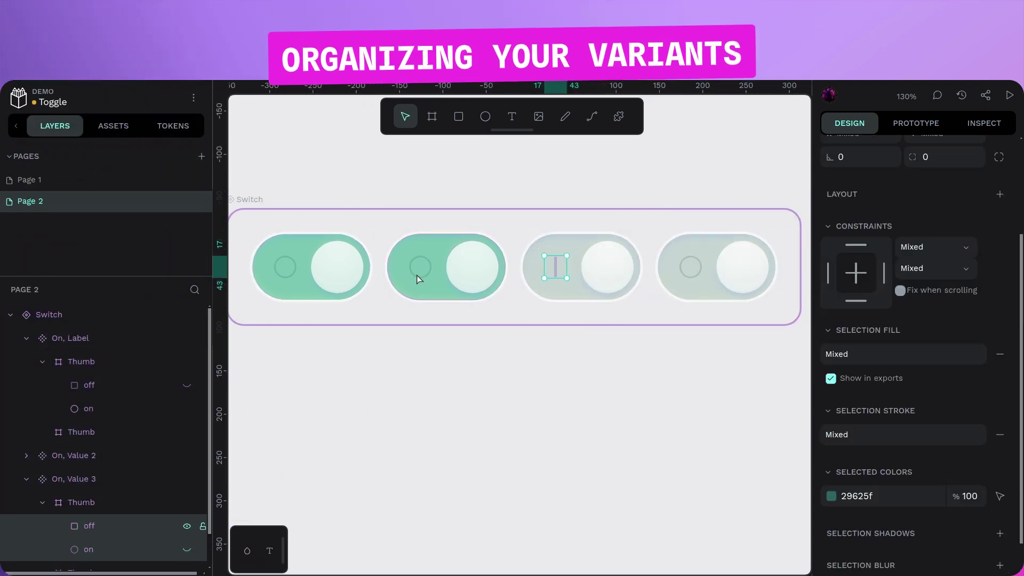
pyautogui.press('Escape')
pyautogui.click(688, 275)
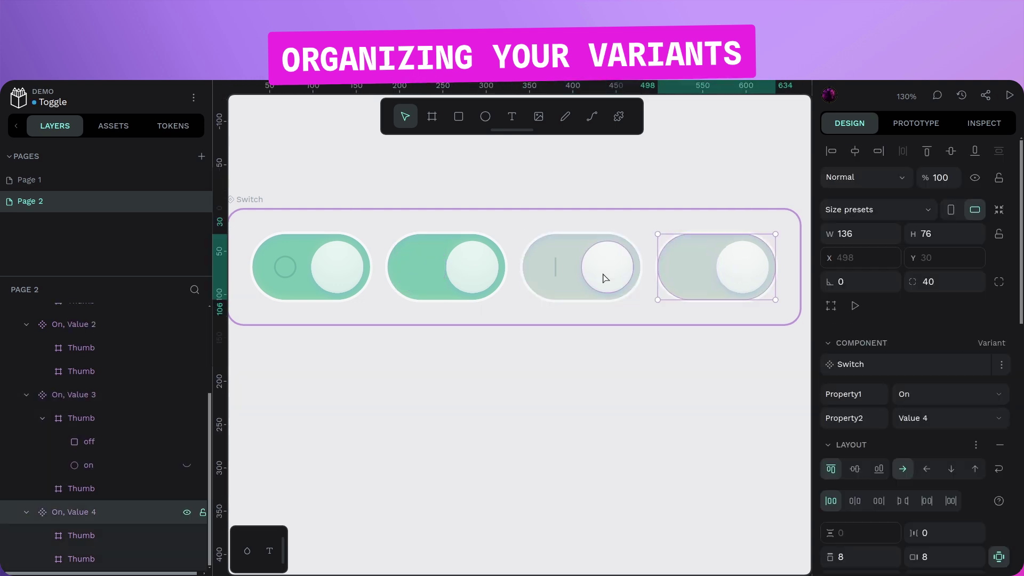
pyautogui.click(605, 277)
pyautogui.keyDown('shift'); pyautogui.click(741, 266); pyautogui.keyUp('shift')
pyautogui.press('Left')
pyautogui.press('Escape')
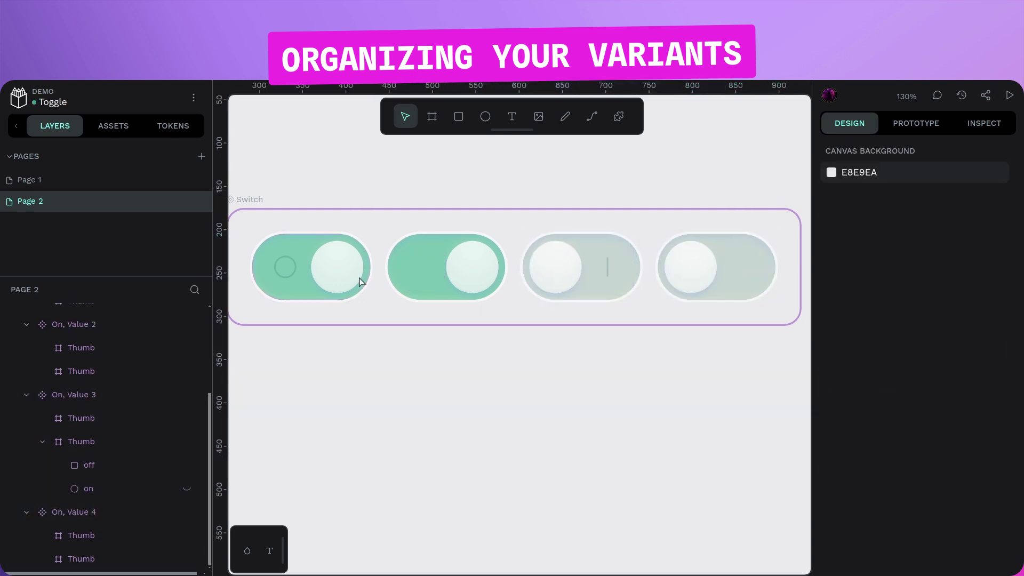
# Step: Make the Switch board wrap with a 20 px row gap and narrow it into two rows
pyautogui.click(261, 200)
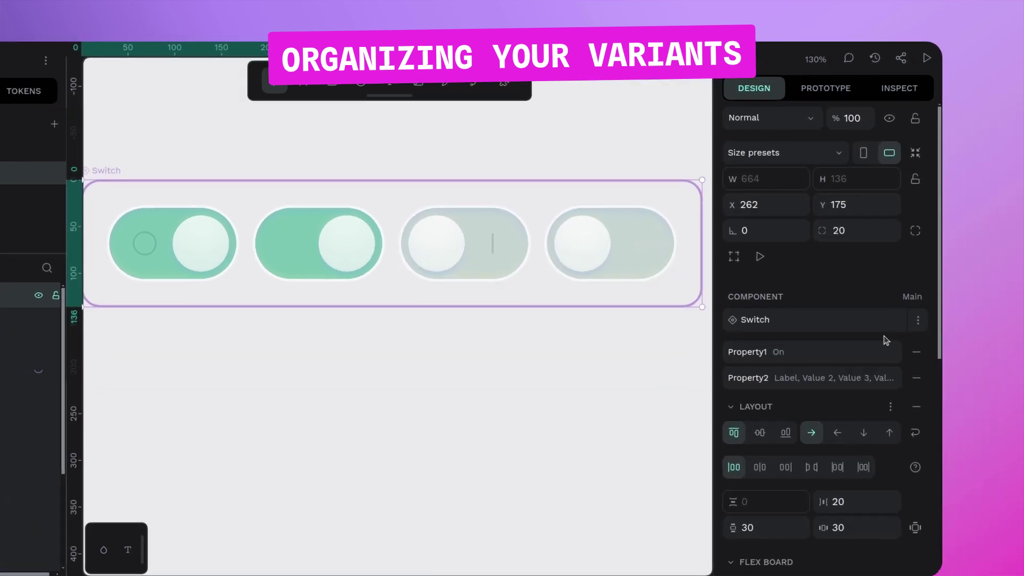
pyautogui.scroll(-3, 897, 384)
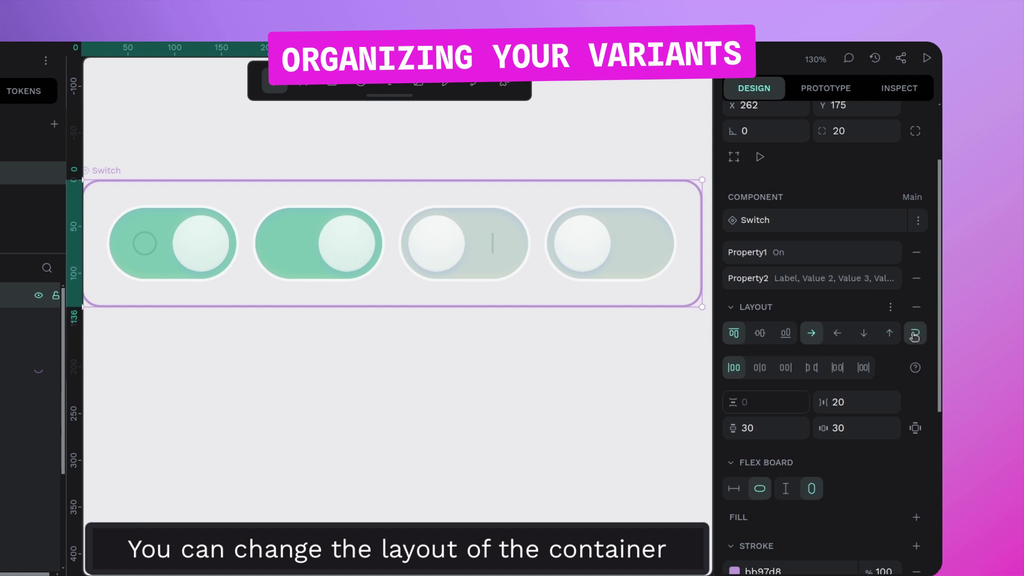
pyautogui.click(915, 333)
pyautogui.click(784, 436)
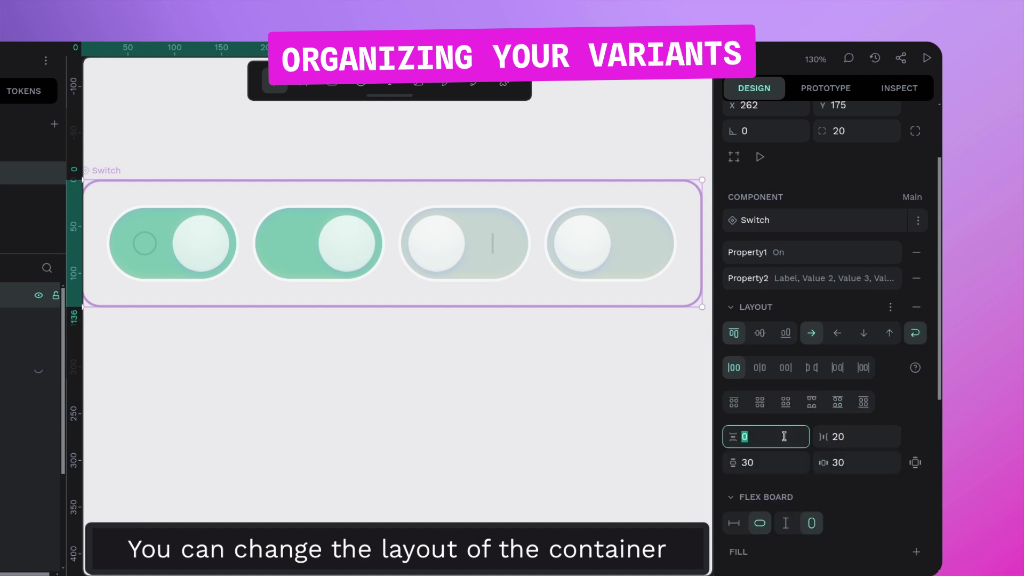
pyautogui.press('Return')
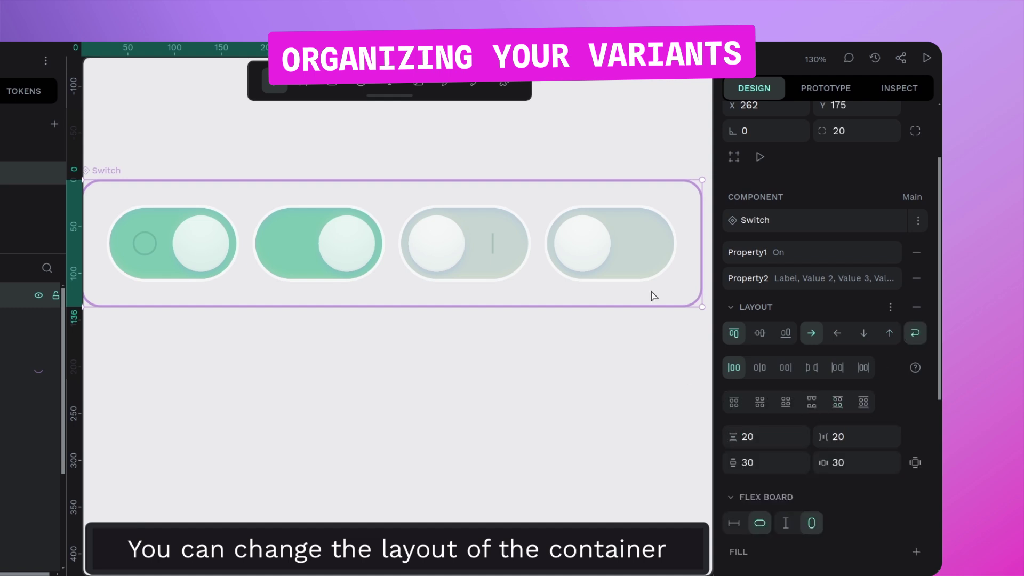
pyautogui.moveTo(700, 235); pyautogui.dragTo(425, 250)
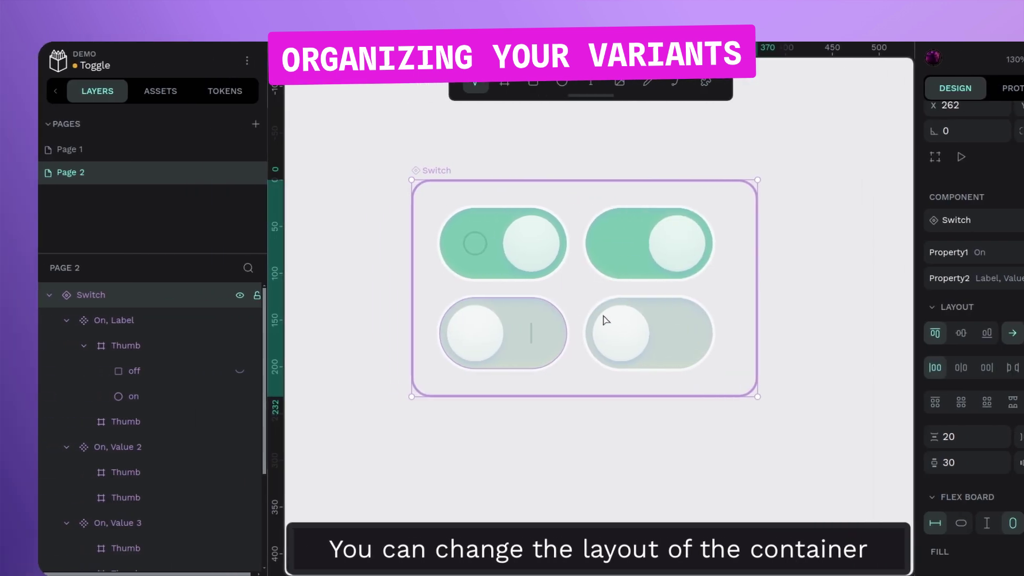
# Step: Reorder the variants so grey switches fill the left column and green switches the right
pyautogui.click(187, 356)
pyautogui.press('Right')
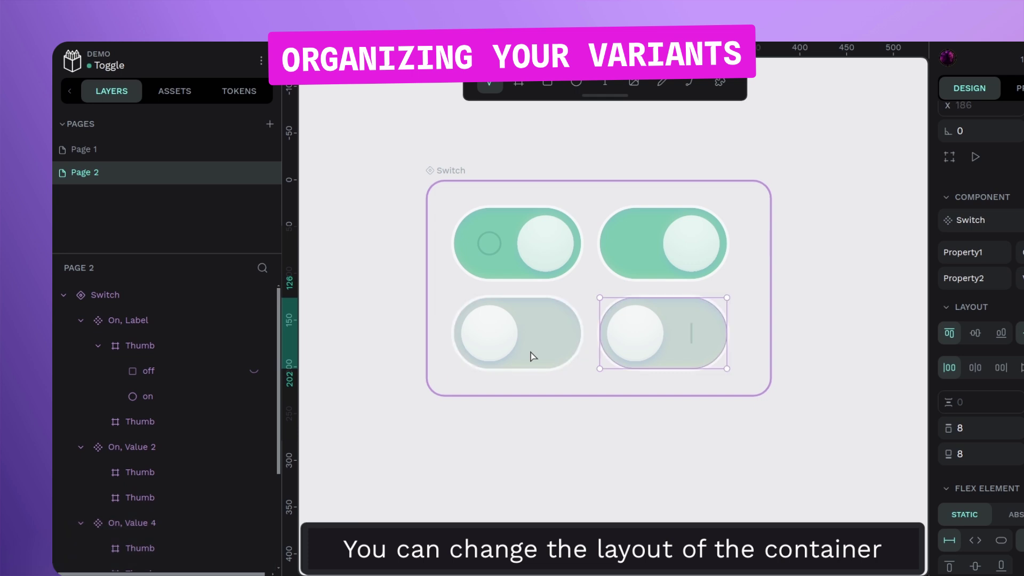
pyautogui.press('Left')
pyautogui.press('Left')
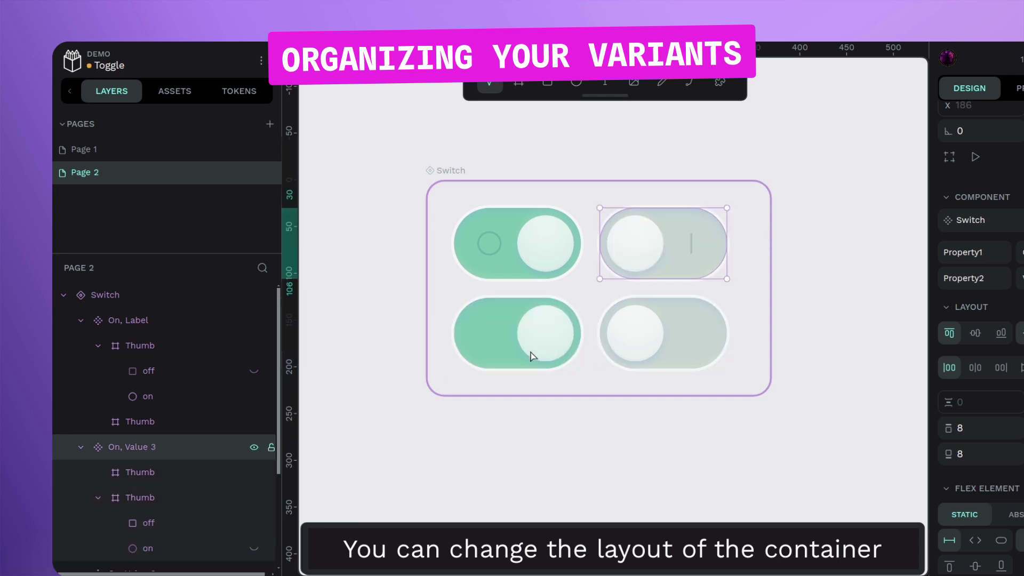
pyautogui.click(522, 270)
pyautogui.press('Right')
pyautogui.click(518, 341)
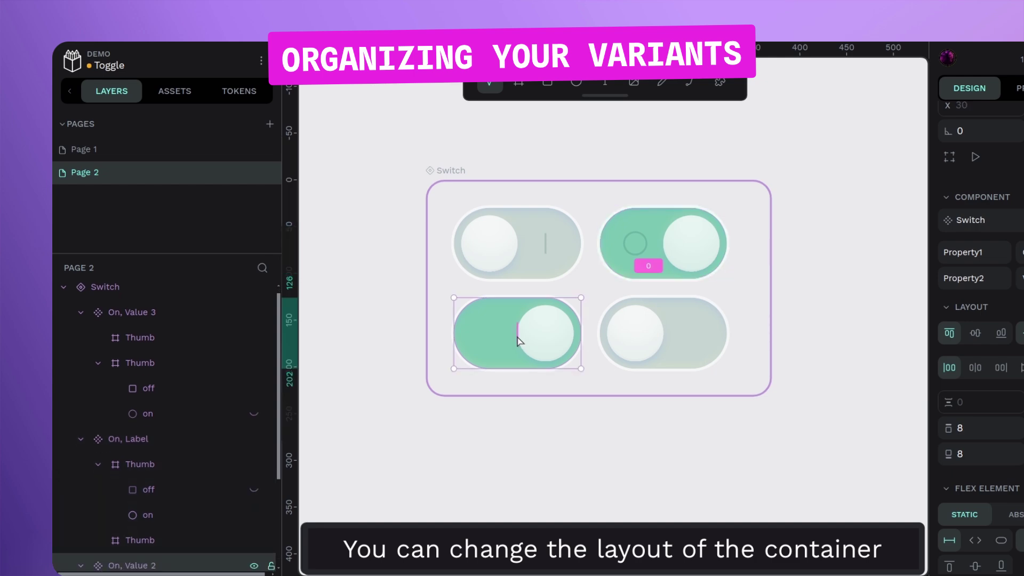
pyautogui.press('Right')
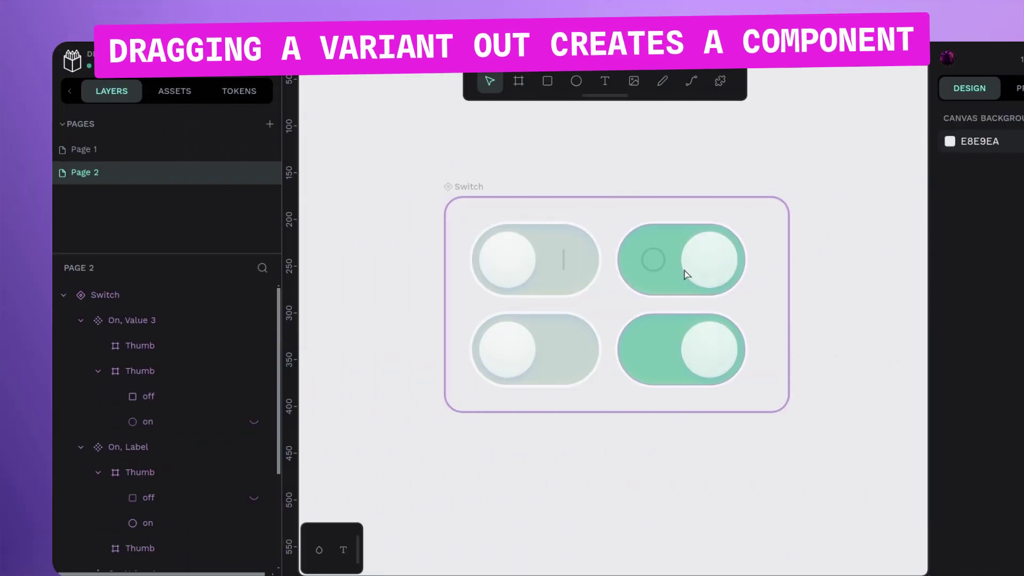
# Step: Drop the standalone Switch / On / Label toggle into the Switch set as a variant
pyautogui.scroll(5, 683, 274)
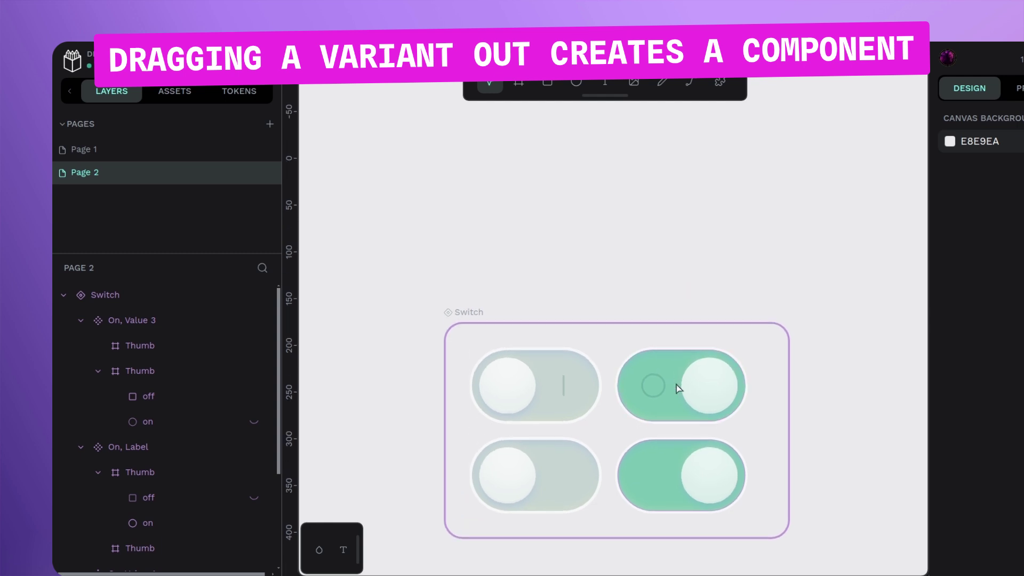
pyautogui.moveTo(680, 388); pyautogui.dragTo(680, 210)
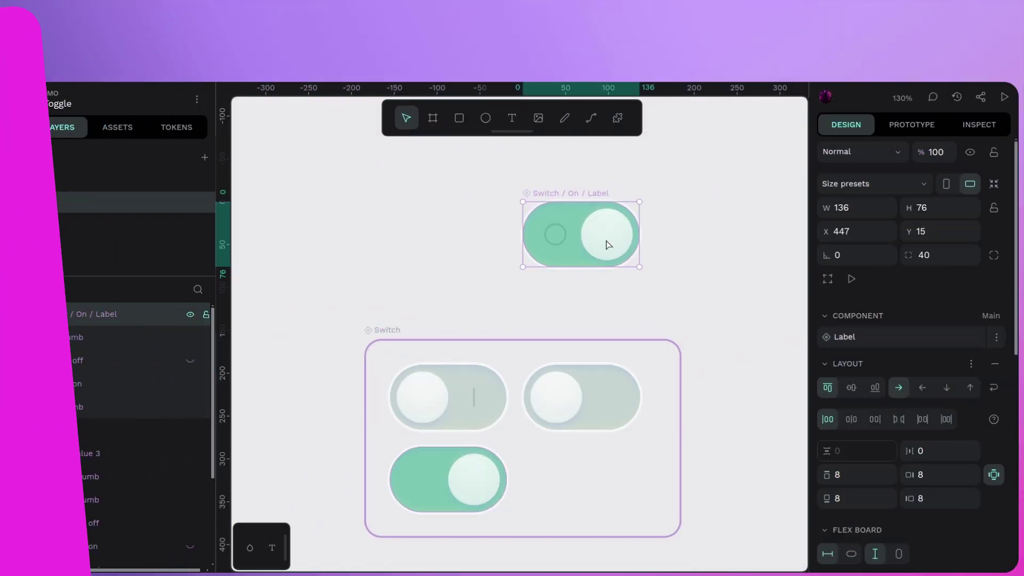
pyautogui.moveTo(565, 248); pyautogui.dragTo(515, 360)
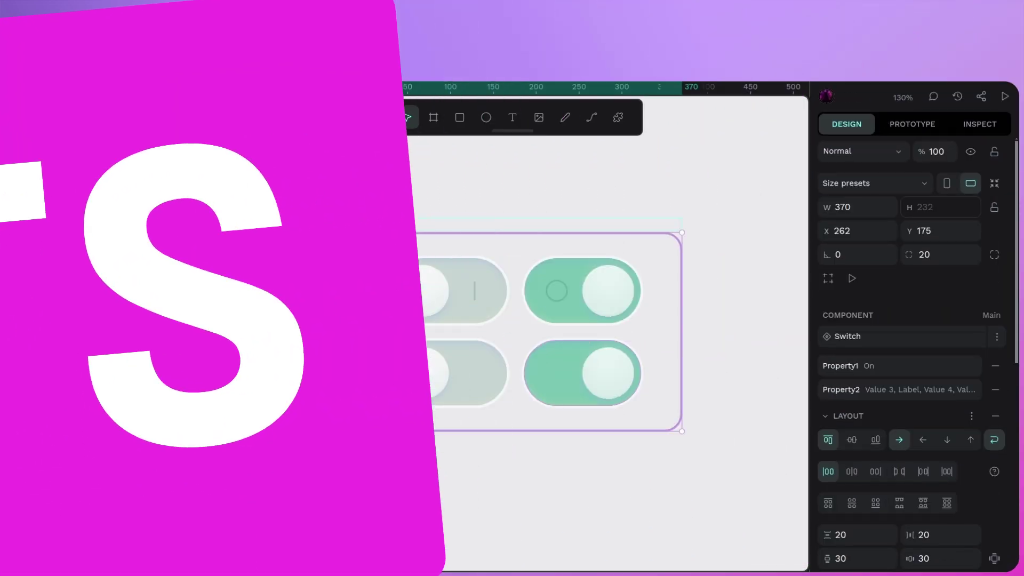
# Step: Rename the Switch set's Property1 and Property2 to State and Label
pyautogui.click(393, 192)
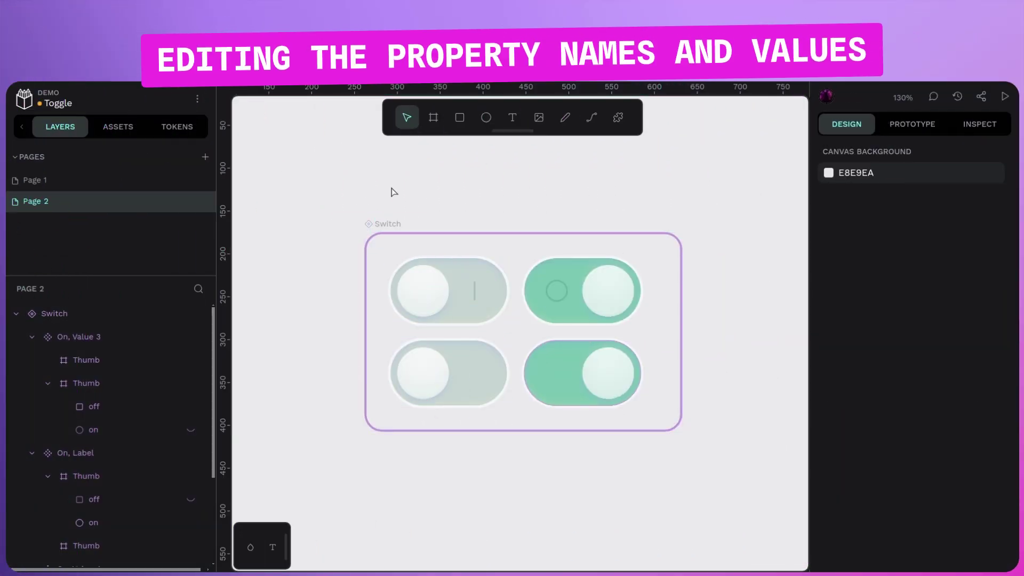
pyautogui.click(430, 284)
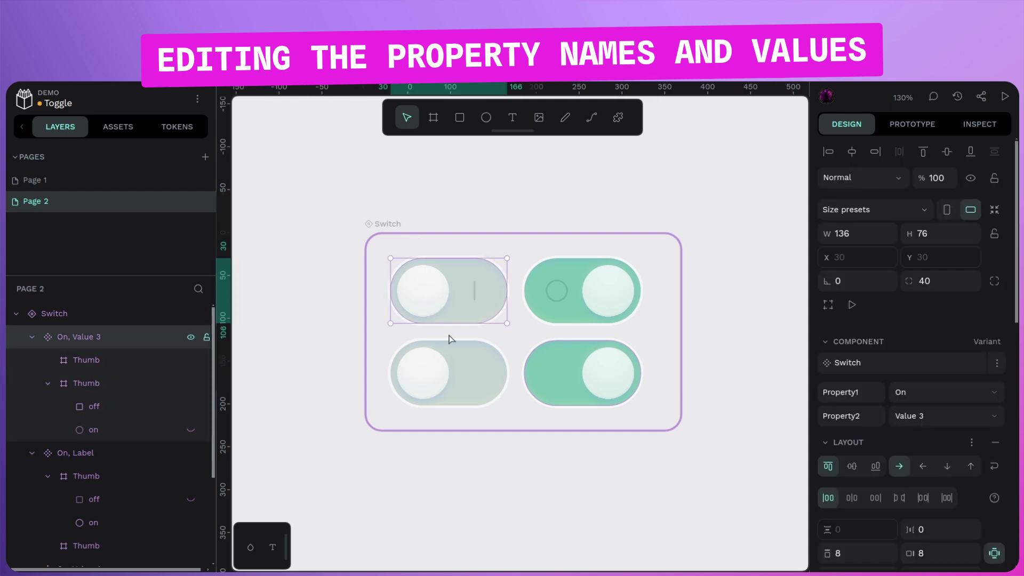
pyautogui.keyDown('shift'); pyautogui.click(574, 310); pyautogui.keyUp('shift')
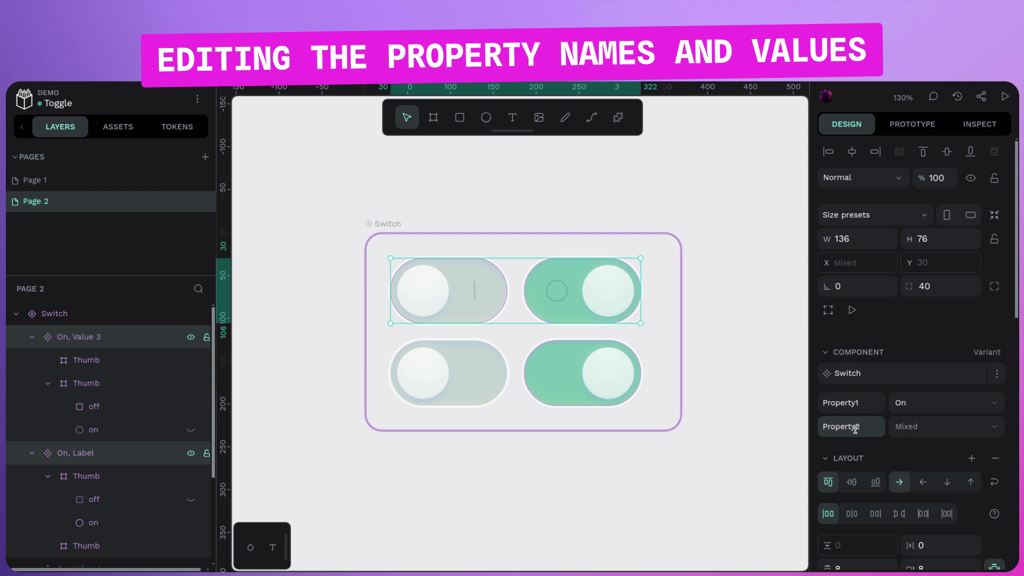
pyautogui.click(631, 384)
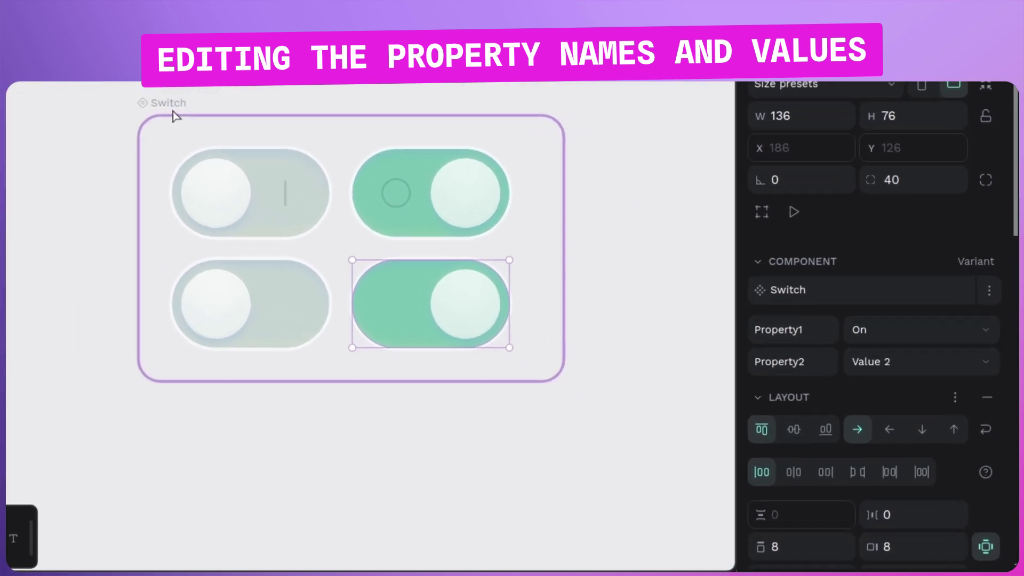
pyautogui.click(173, 111)
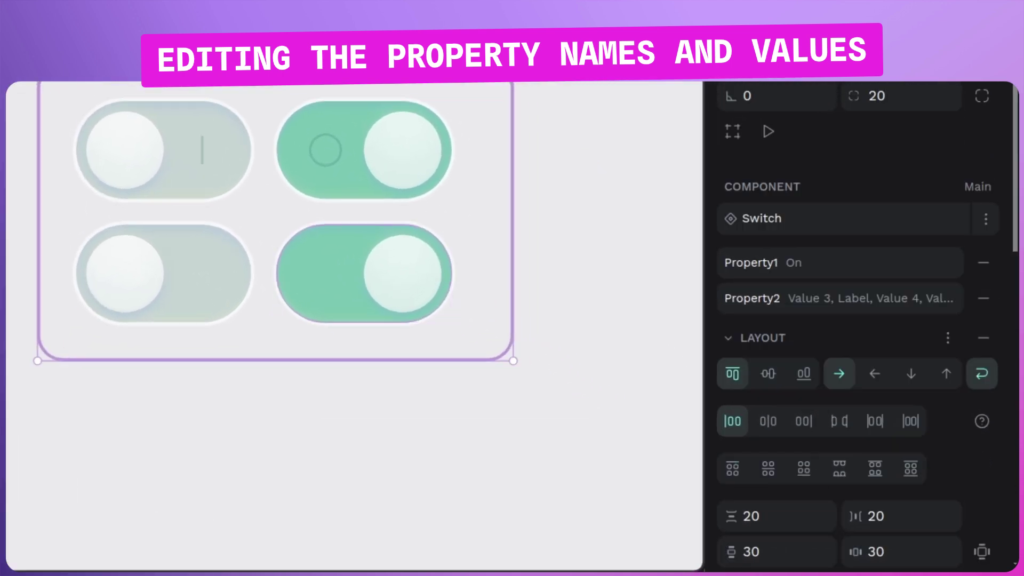
pyautogui.doubleClick(739, 274)
pyautogui.write('State')
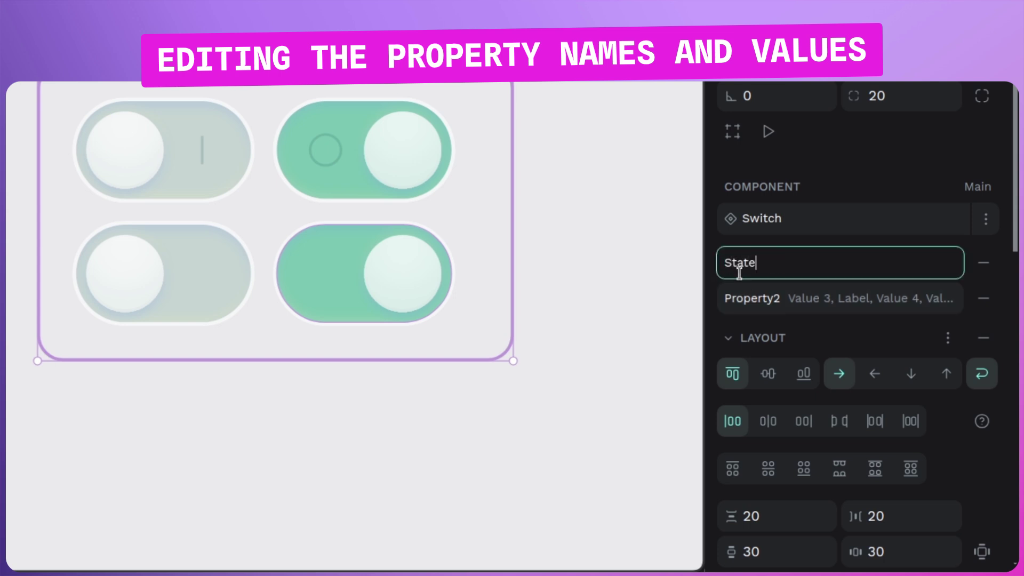
pyautogui.press('Return')
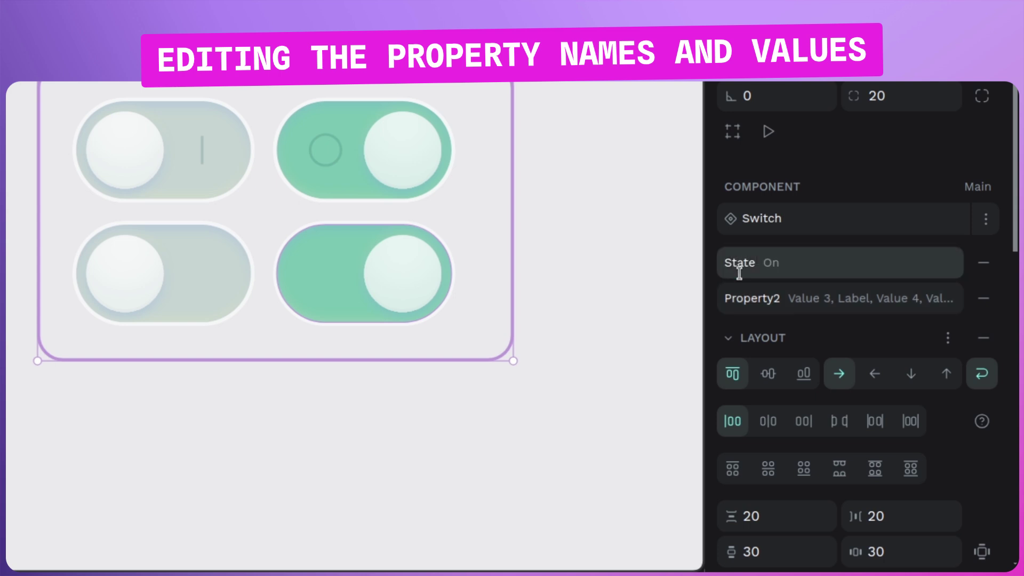
pyautogui.doubleClick(762, 307)
pyautogui.write('Label')
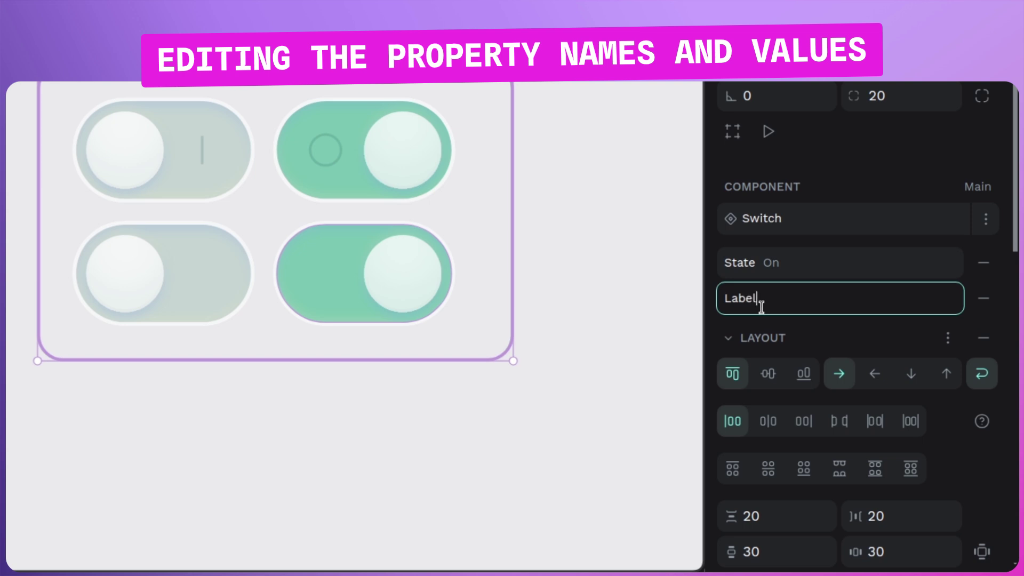
pyautogui.press('Return')
# Step: Select both grey left-hand toggles and edit their State value
pyautogui.click(228, 167)
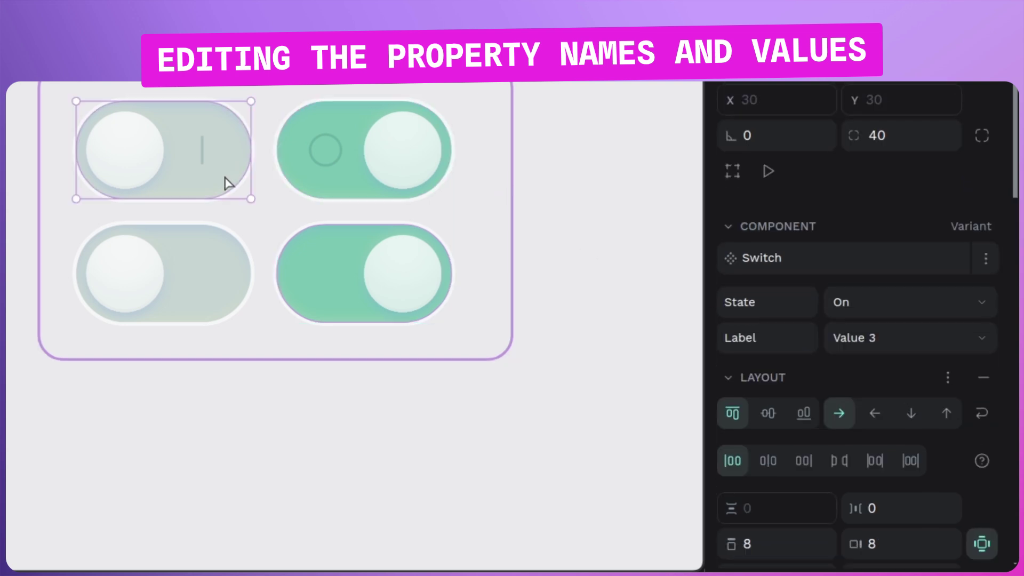
pyautogui.keyDown('shift'); pyautogui.click(230, 299); pyautogui.keyUp('shift')
pyautogui.click(873, 320)
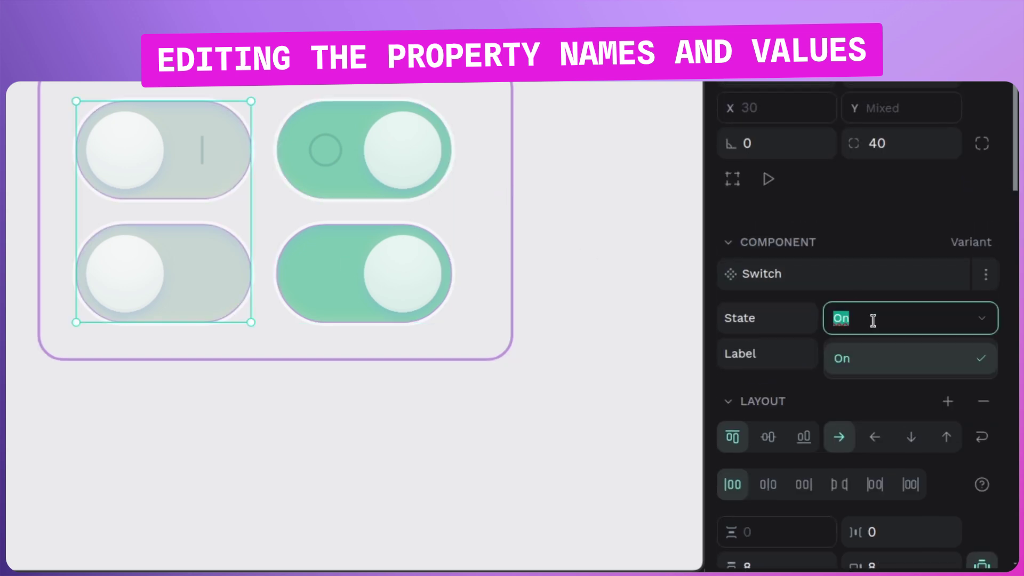
# Step: Set State Off on the grey toggles; rename the bottom variants On, No and Off, No
pyautogui.write('Of')
pyautogui.write('f')
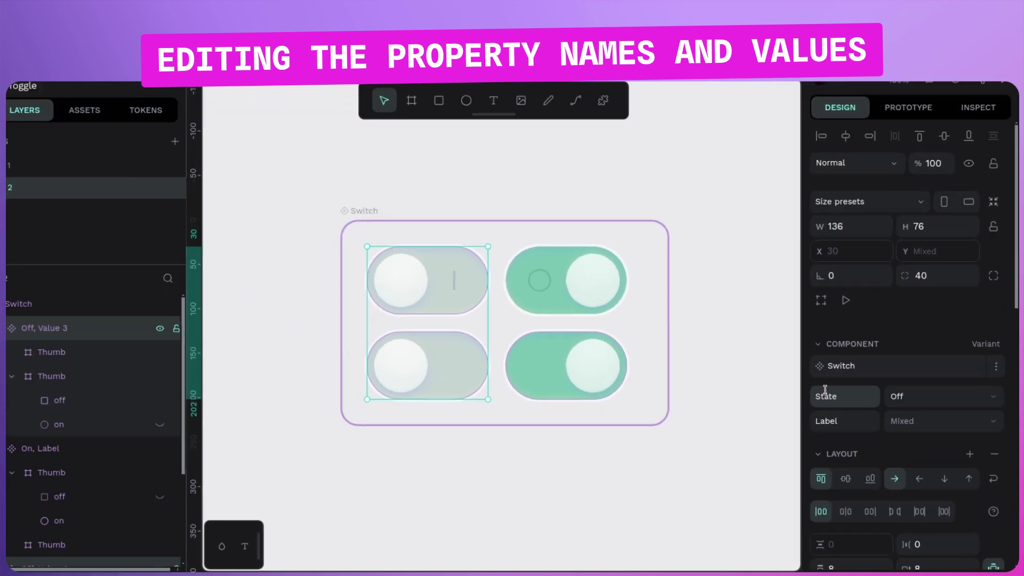
pyautogui.press('Return')
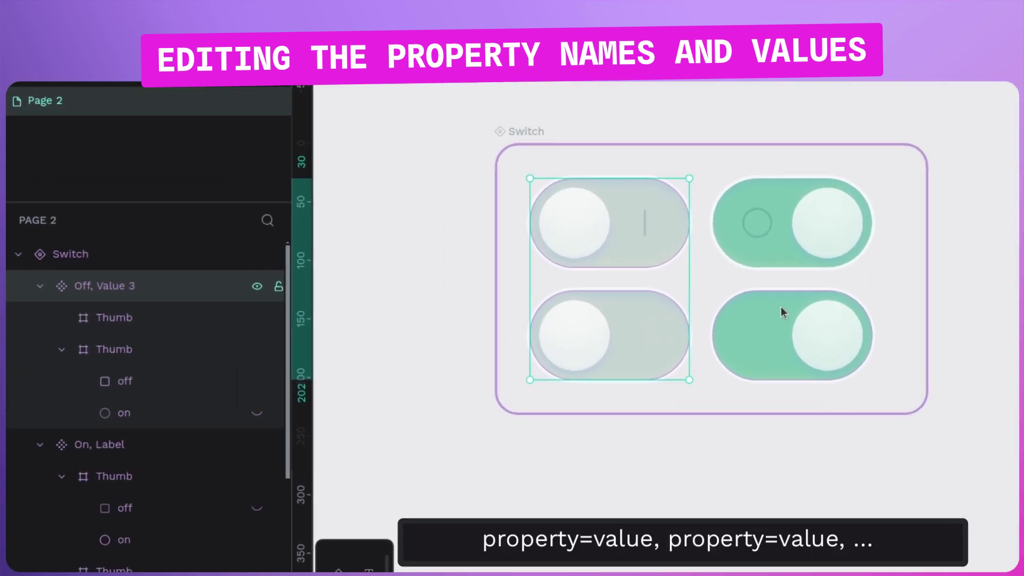
pyautogui.click(578, 357)
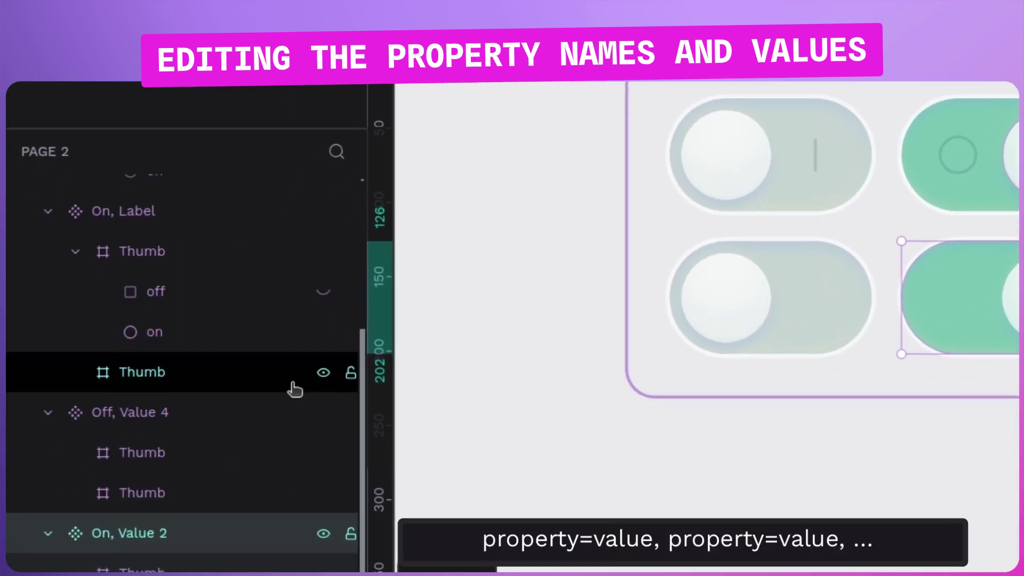
pyautogui.doubleClick(87, 507)
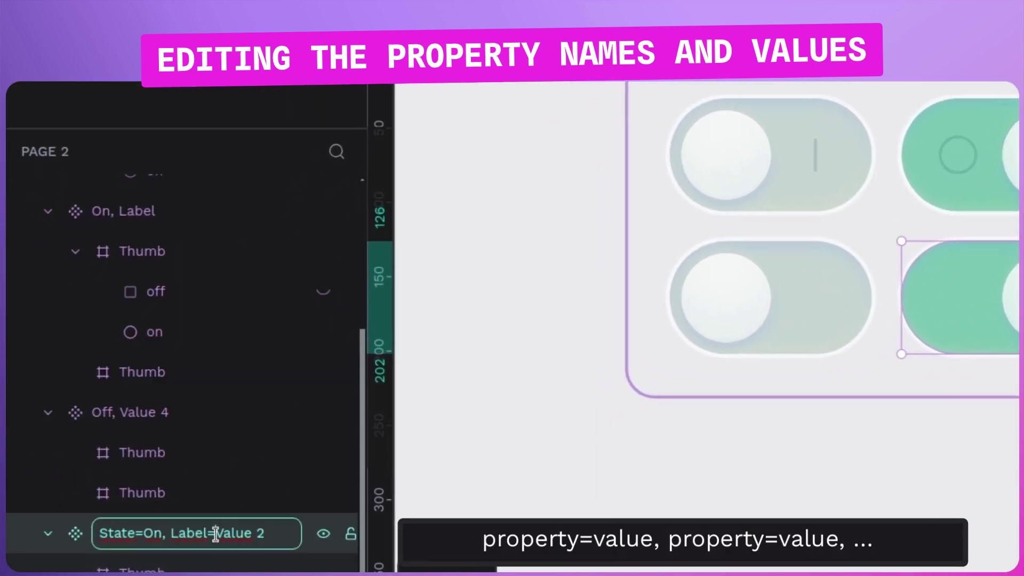
pyautogui.moveTo(215, 533); pyautogui.dragTo(310, 530)
pyautogui.write('No')
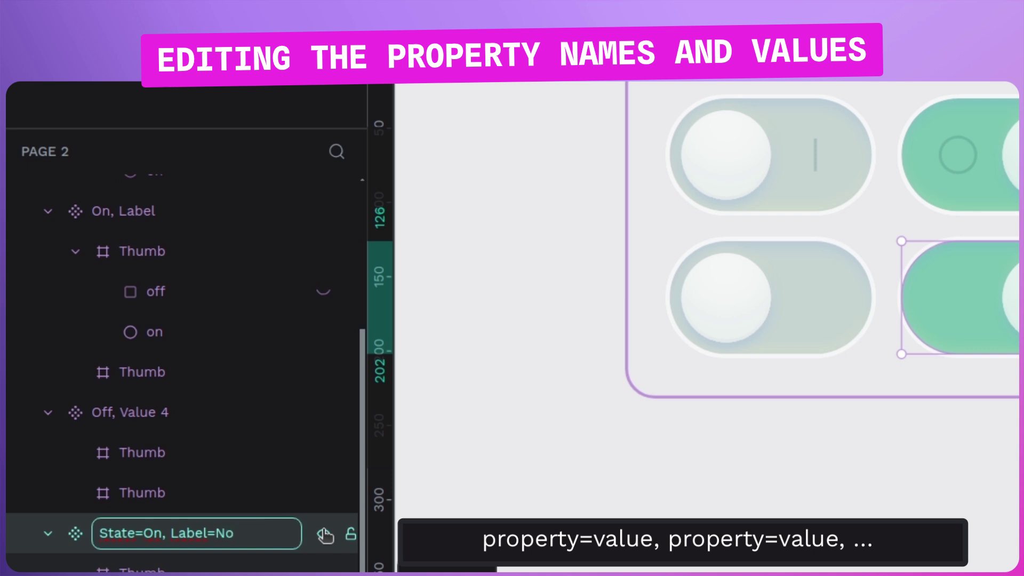
pyautogui.press('Return')
pyautogui.click(752, 320)
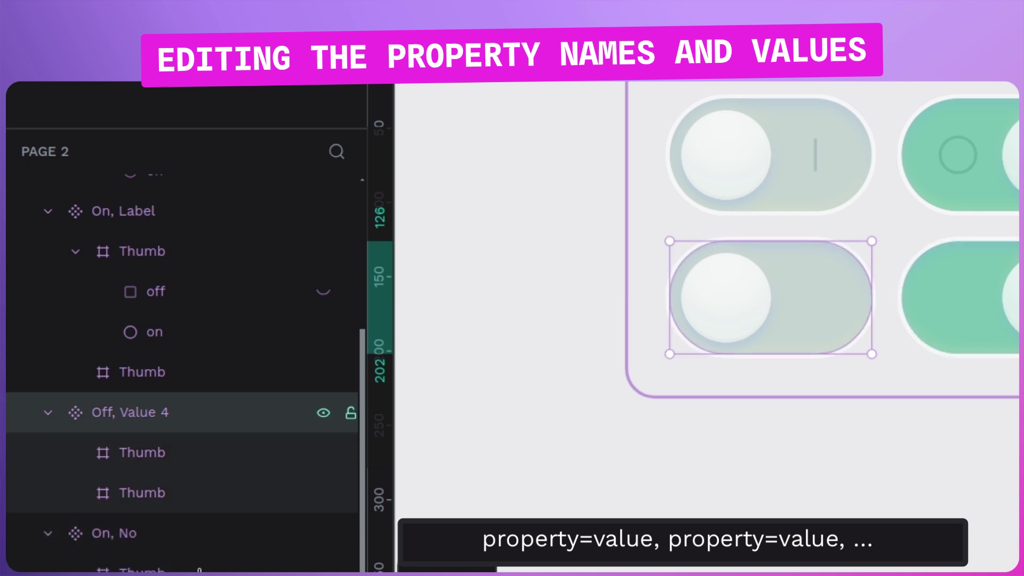
pyautogui.doubleClick(138, 412)
pyautogui.moveTo(217, 413); pyautogui.dragTo(293, 416)
pyautogui.write('No')
pyautogui.press('Return')
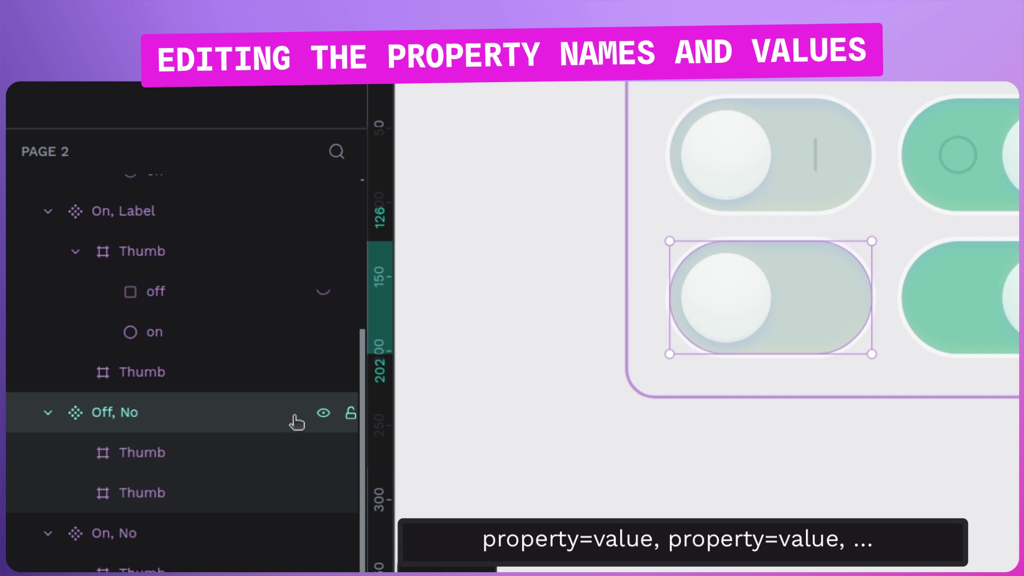
# Step: Rename the top variants' Label value to Yes, giving On, Yes and Off, Yes
pyautogui.doubleClick(138, 211)
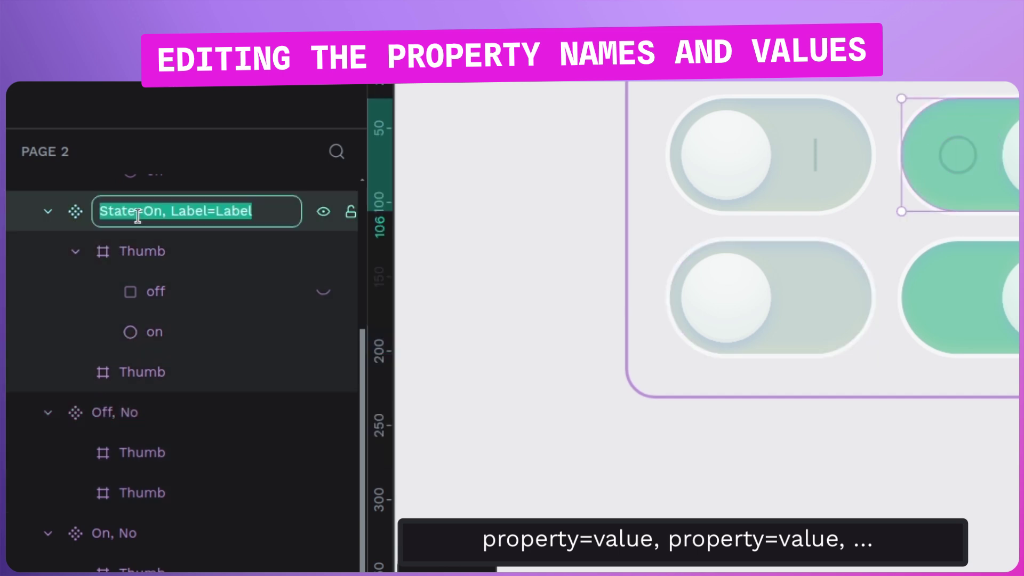
pyautogui.doubleClick(236, 211)
pyautogui.write('Yes')
pyautogui.press('Return')
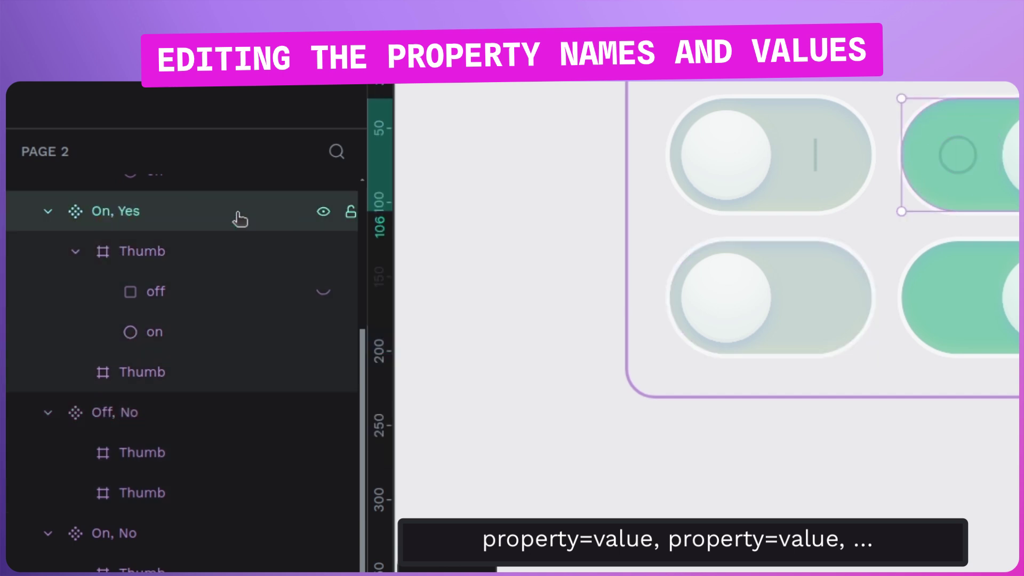
pyautogui.scroll(5, 233, 366)
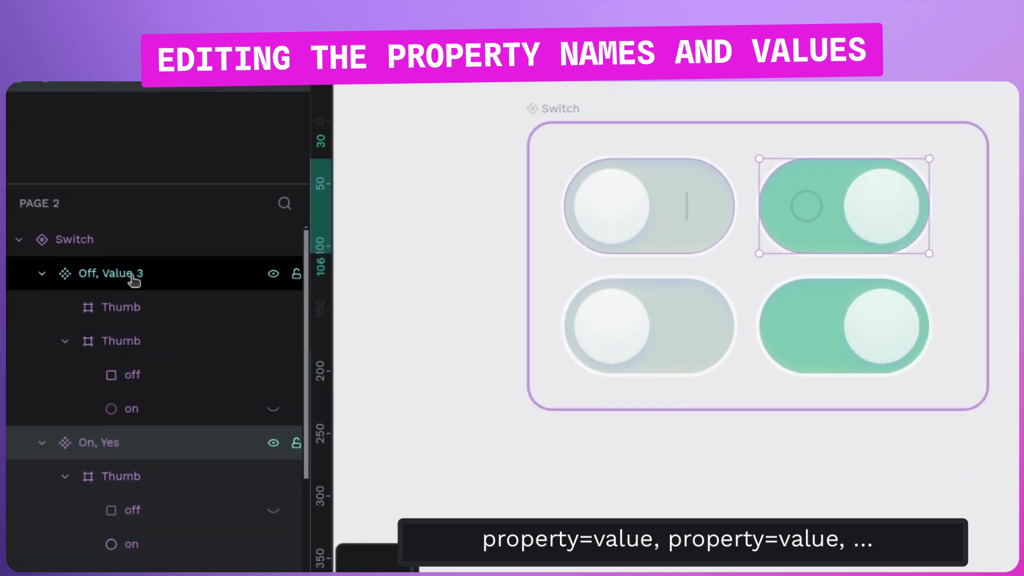
pyautogui.doubleClick(133, 278)
pyautogui.doubleClick(200, 277)
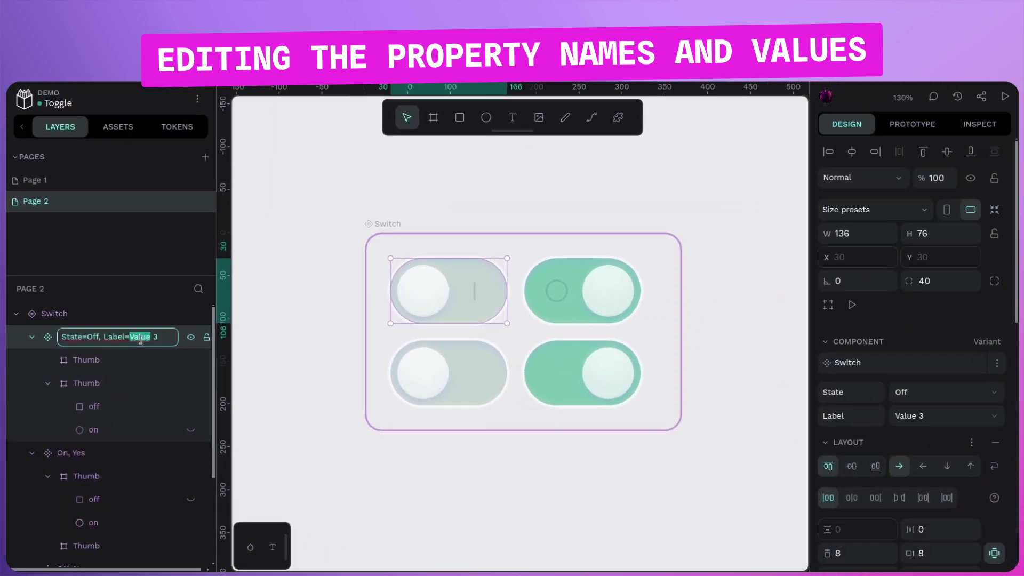
pyautogui.write('Yes')
pyautogui.press('Return')
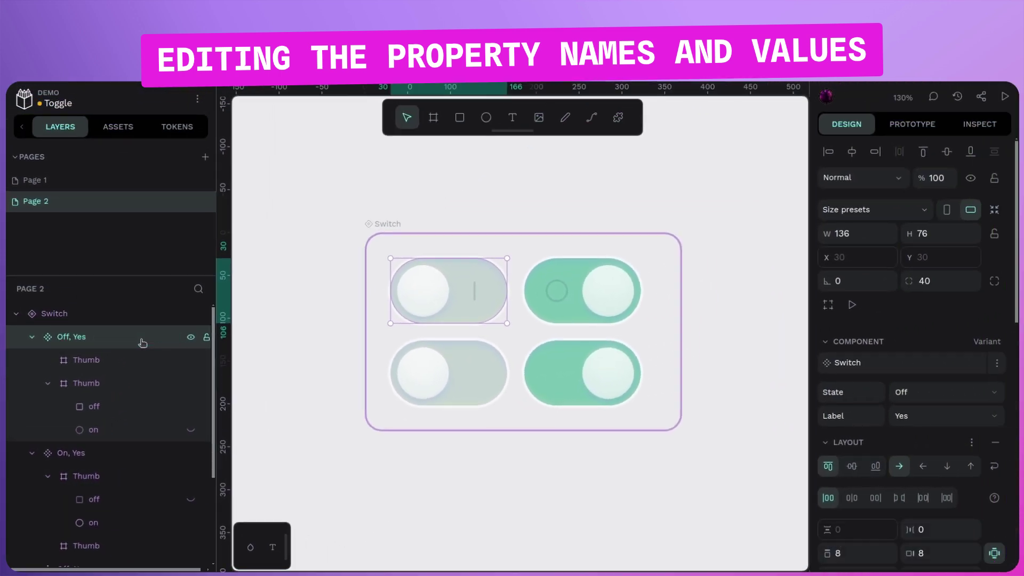
pyautogui.click(284, 453)
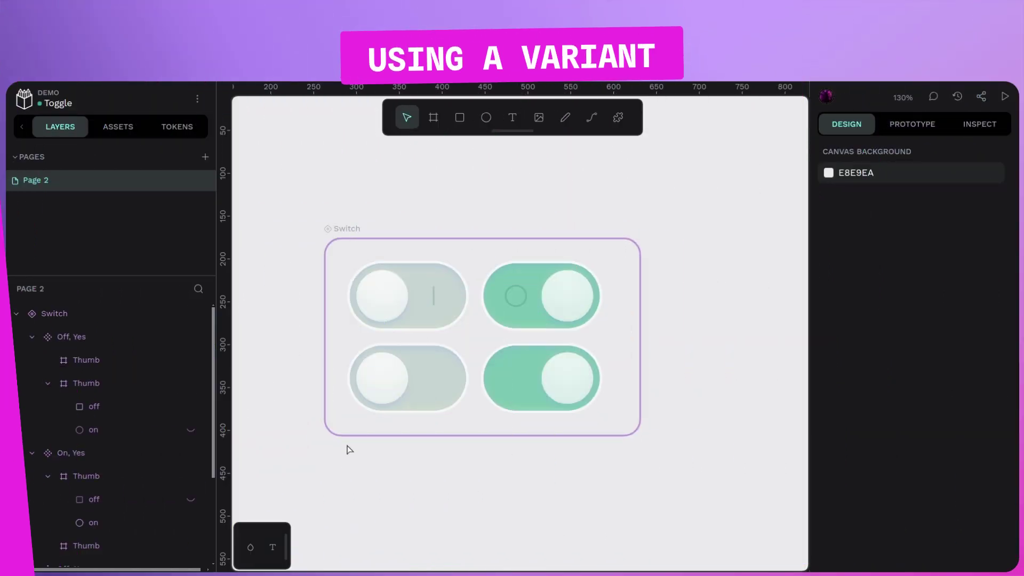
# Step: Place a copy of the Off, Yes toggle below the variant board and add a new page
pyautogui.scroll(-3, 288, 312)
pyautogui.hscroll(2, 287, 312)
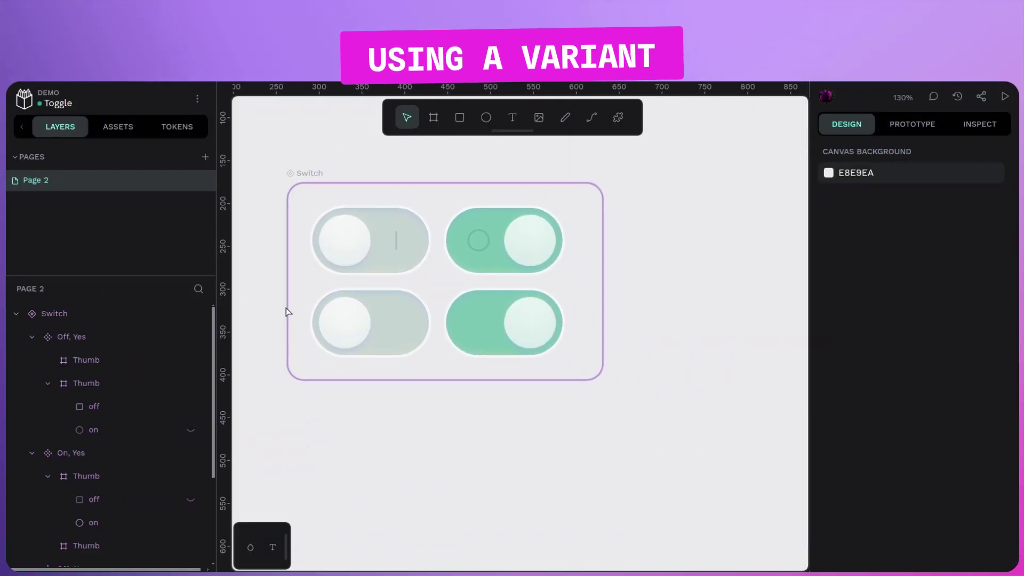
pyautogui.click(391, 244)
pyautogui.moveTo(391, 245); pyautogui.dragTo(561, 451)
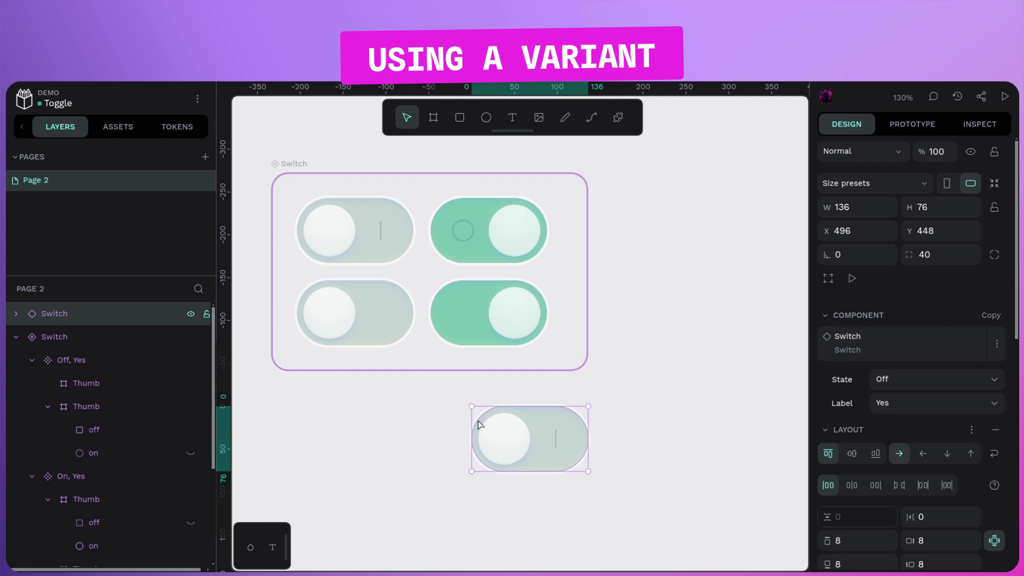
pyautogui.click(205, 159)
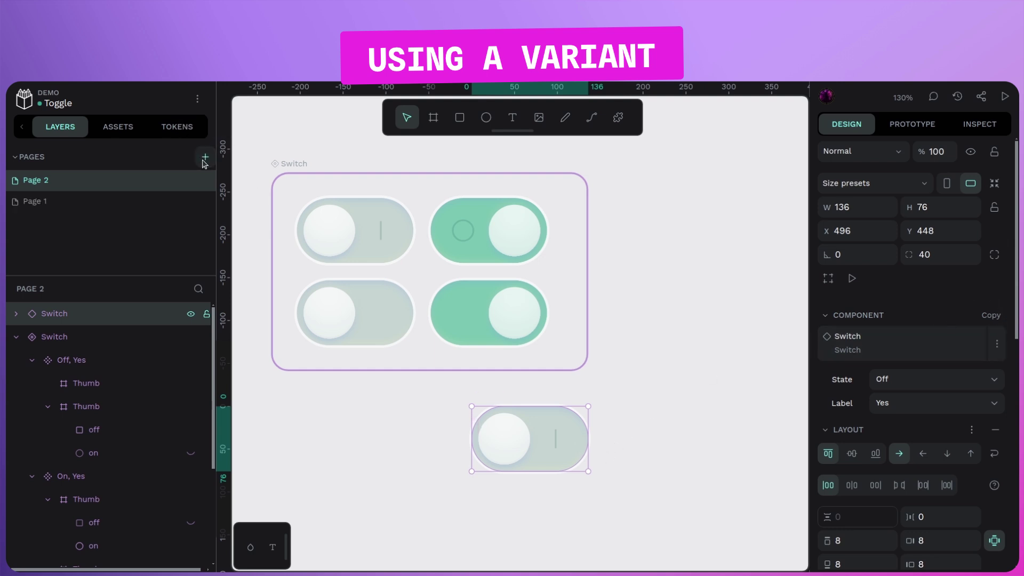
# Step: On Page 1, place a Switch instance from Assets set to State On, Label Yes
pyautogui.click(100, 203)
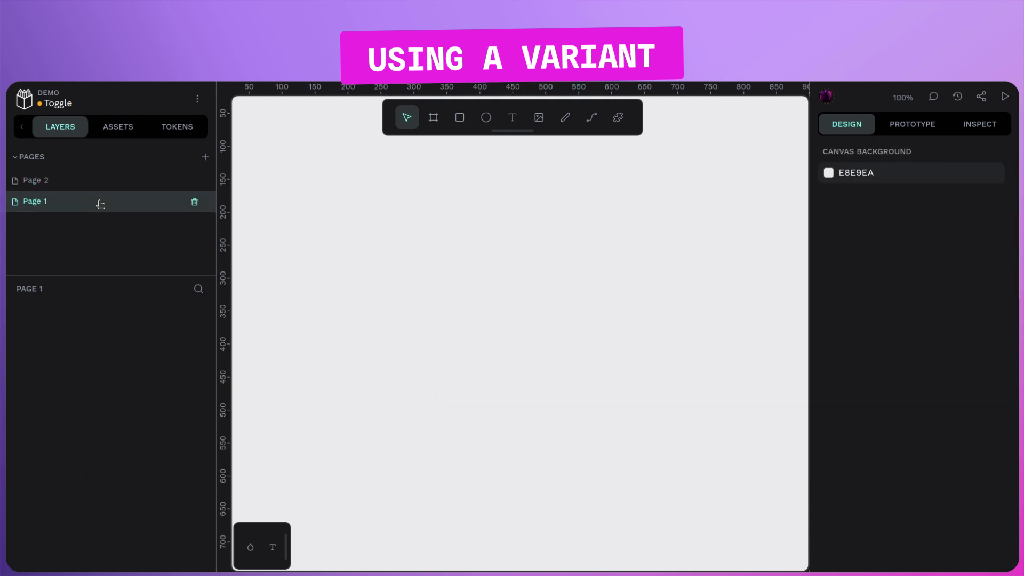
pyautogui.click(120, 129)
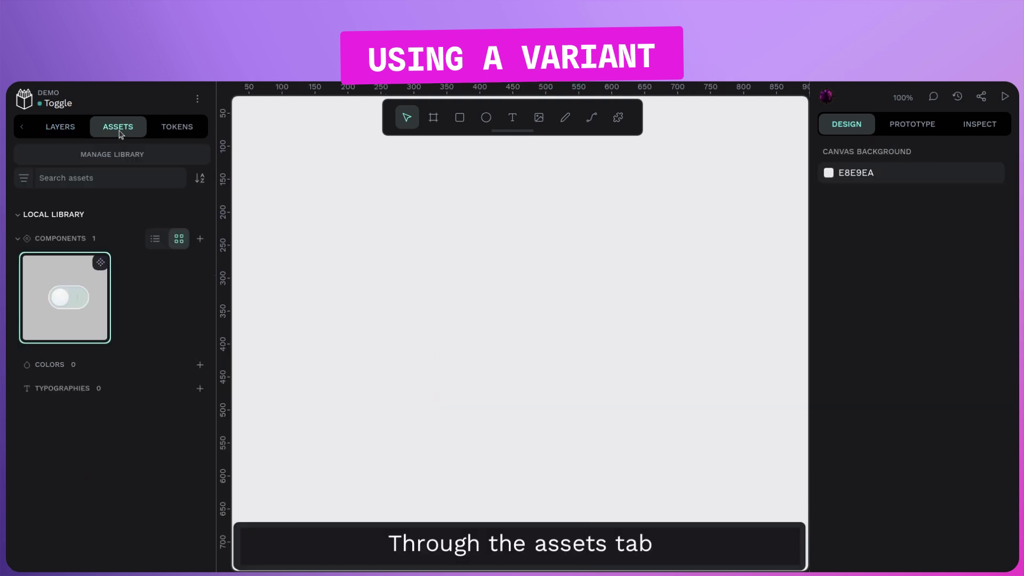
pyautogui.moveTo(361, 262); pyautogui.dragTo(489, 274)
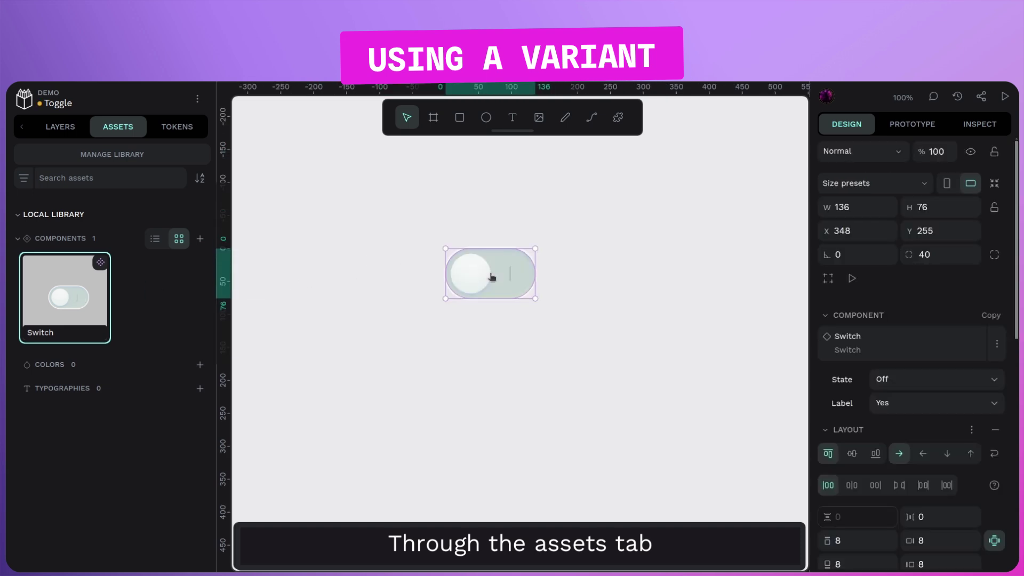
pyautogui.click(895, 381)
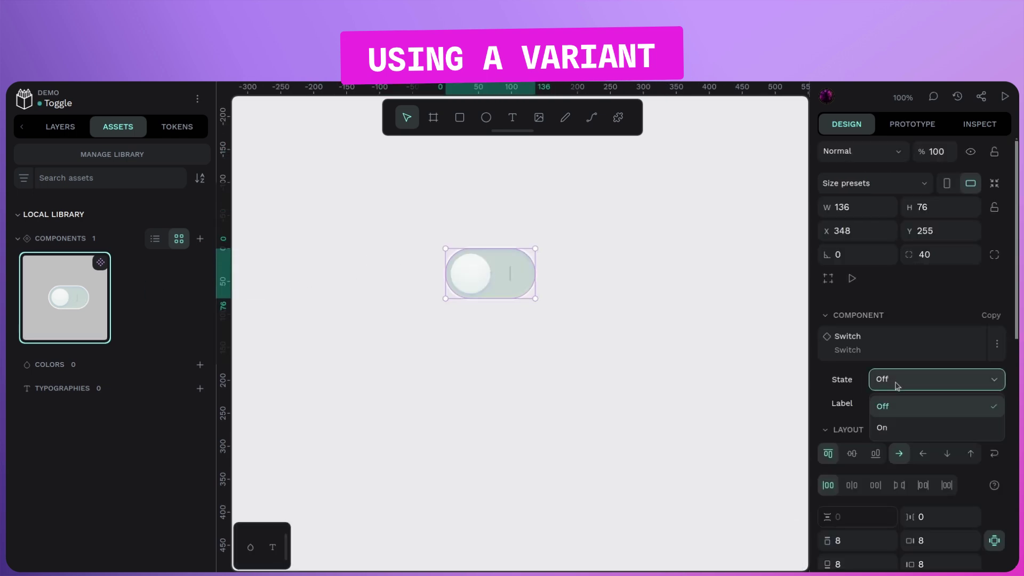
pyautogui.click(907, 424)
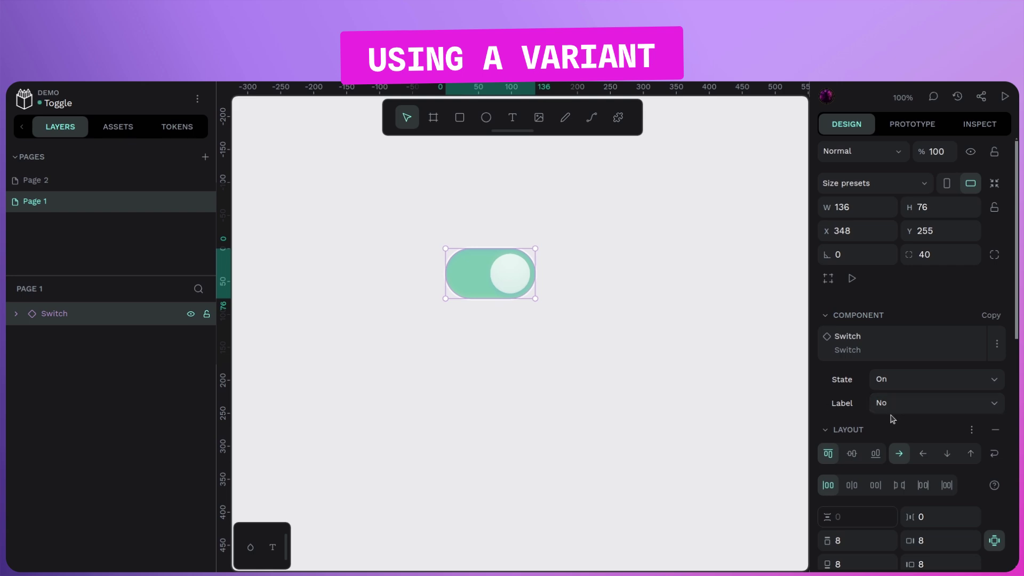
pyautogui.click(909, 409)
pyautogui.click(906, 429)
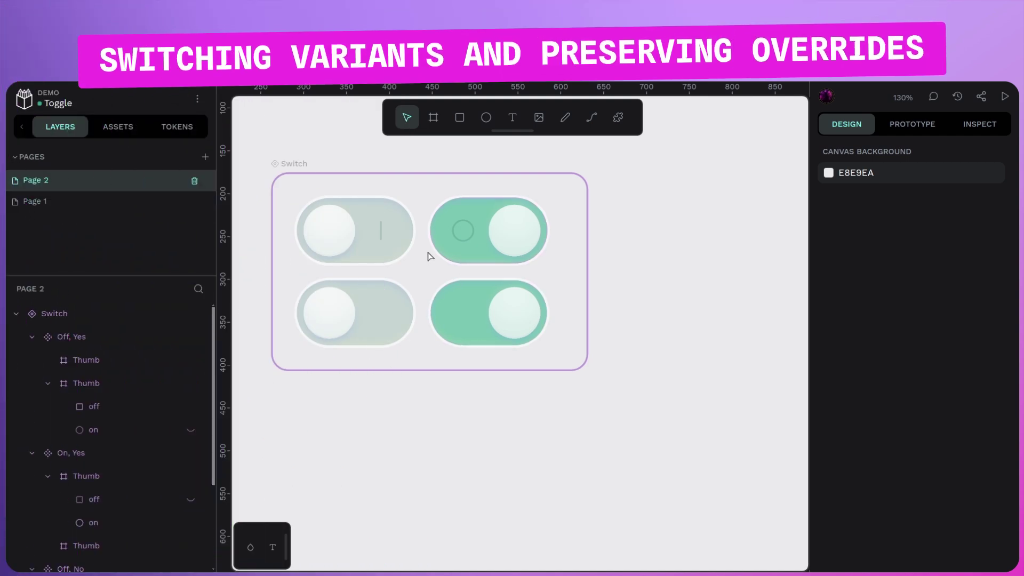
# Step: Paste a new Switch instance below the variant board and set its State to On
pyautogui.hotkey('ctrl', 'v')
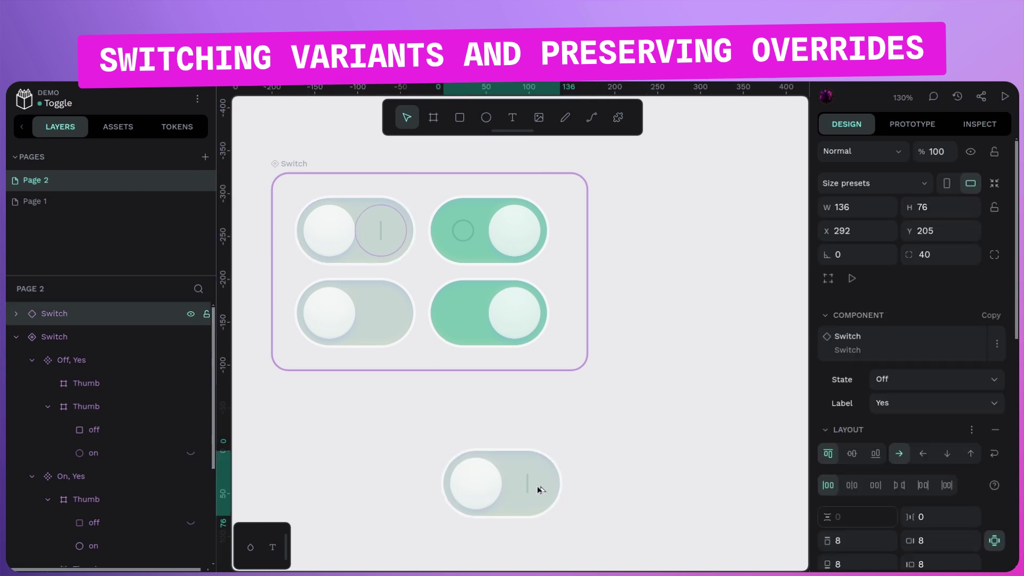
pyautogui.moveTo(537, 487); pyautogui.dragTo(527, 446)
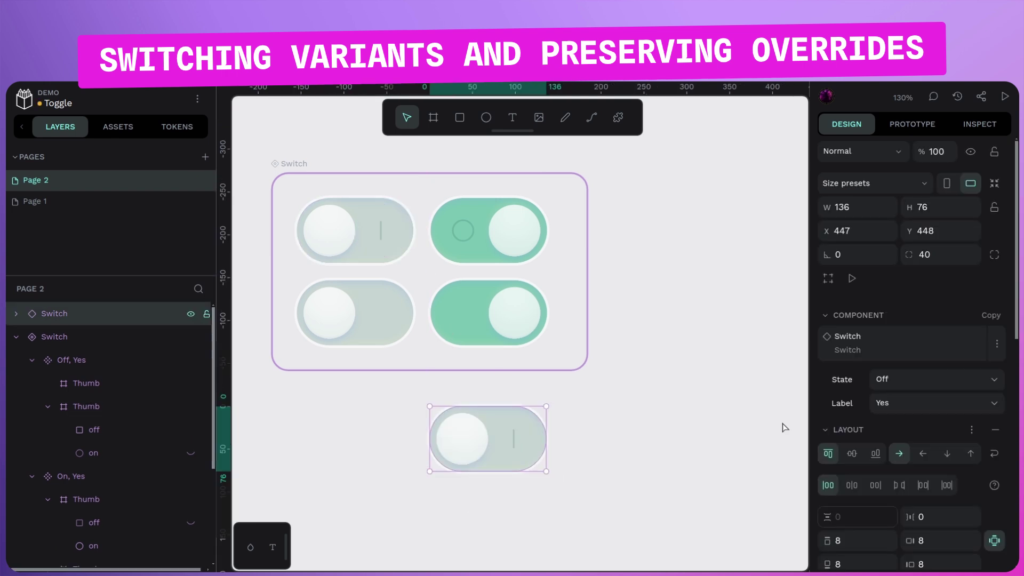
pyautogui.click(906, 379)
pyautogui.click(904, 421)
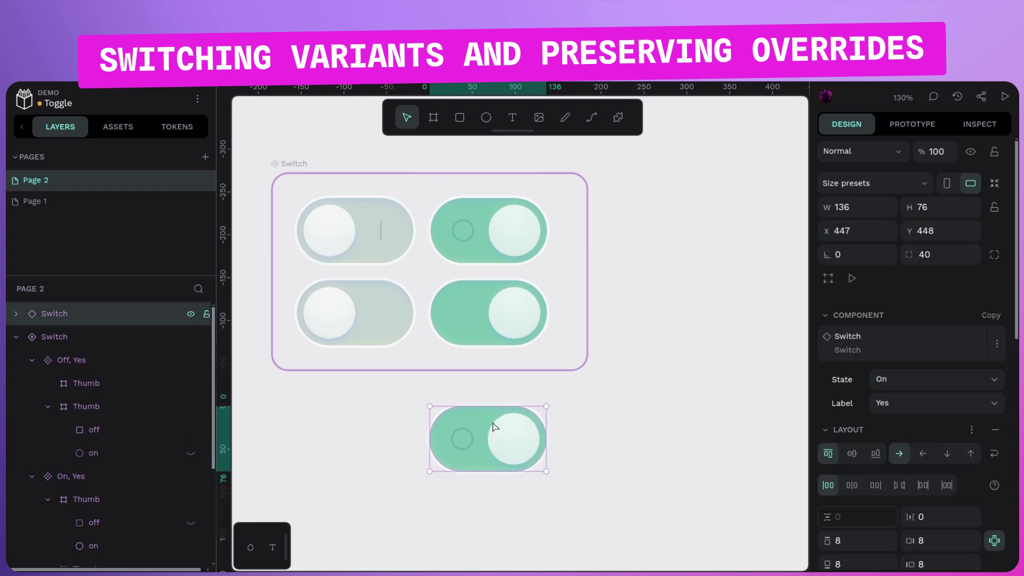
# Step: Override the new instance's fill with pink f59eff
pyautogui.scroll(-5, 874, 459)
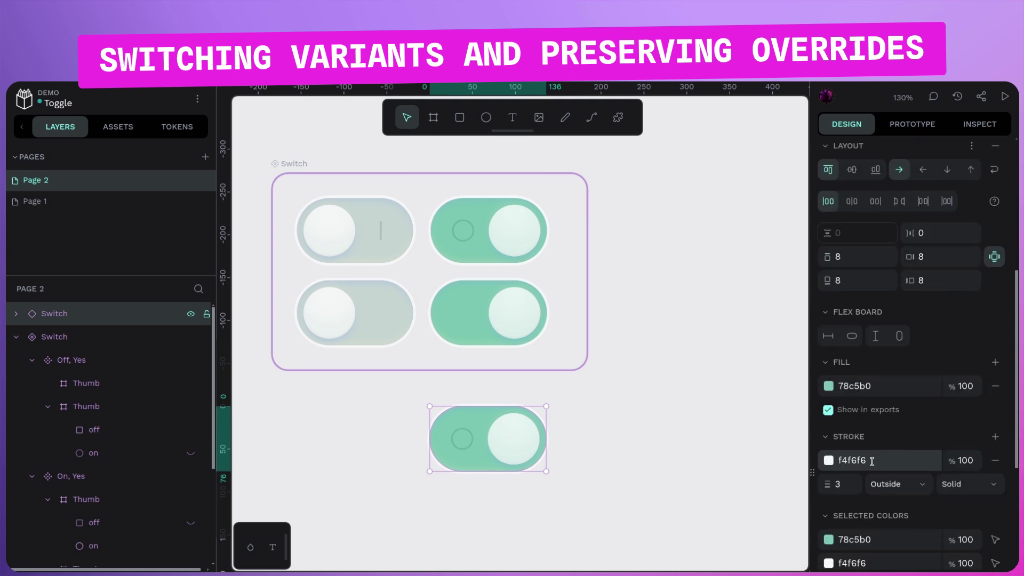
pyautogui.click(828, 386)
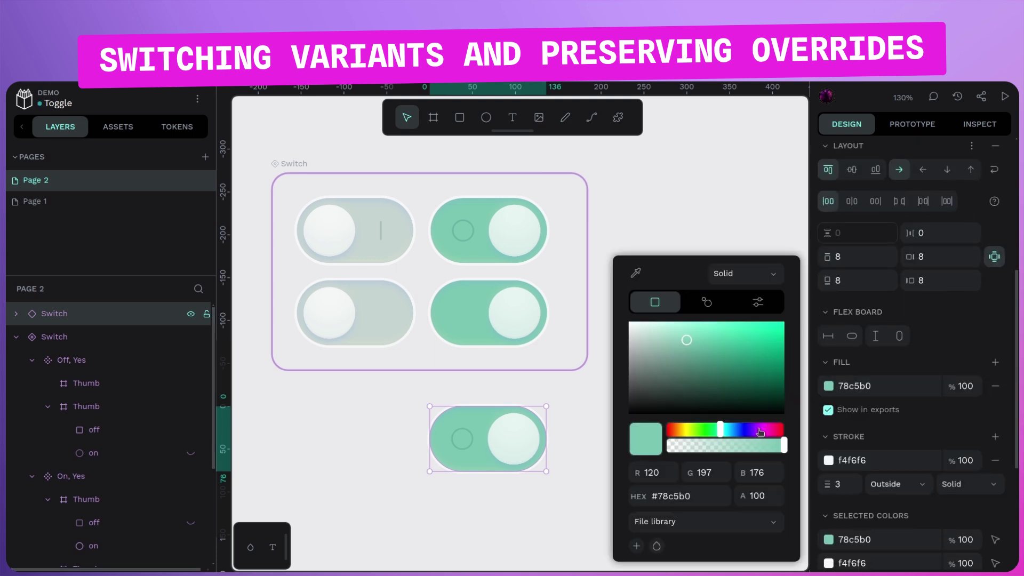
pyautogui.click(757, 430)
pyautogui.moveTo(696, 333); pyautogui.dragTo(685, 318)
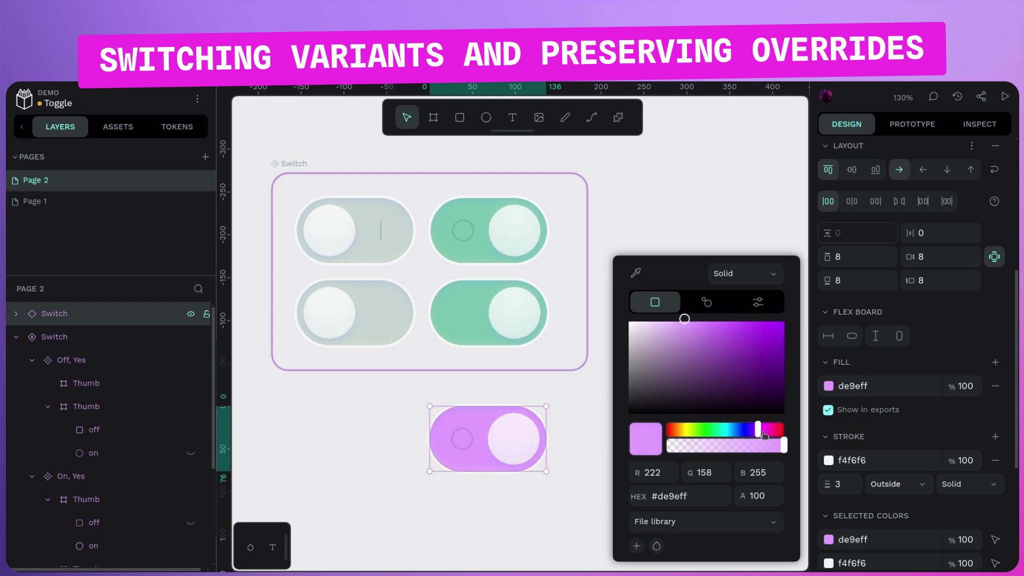
pyautogui.click(763, 432)
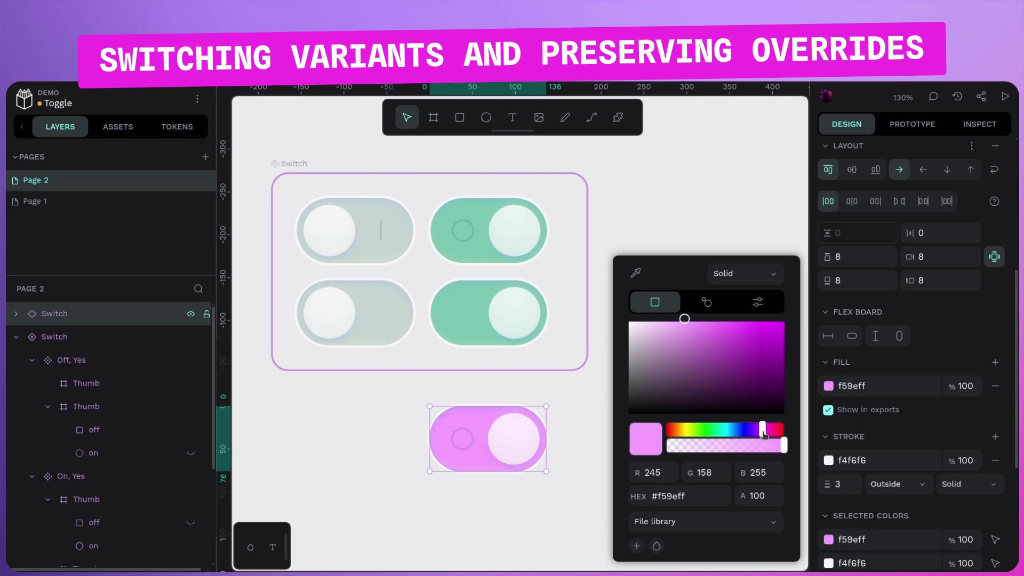
pyautogui.click(560, 492)
# Step: Set the pink Switch instance's Label to No
pyautogui.click(500, 451)
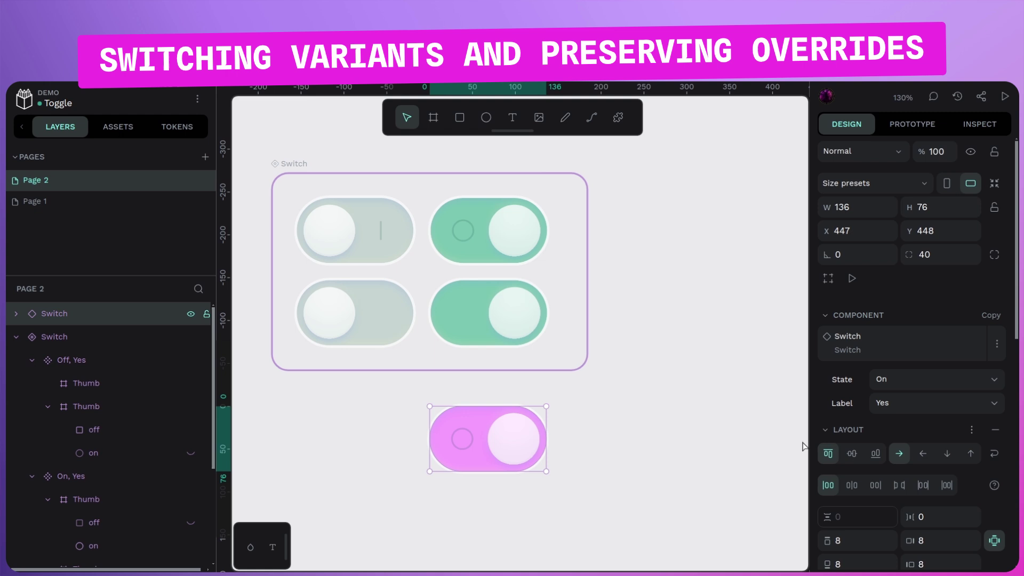
pyautogui.click(915, 409)
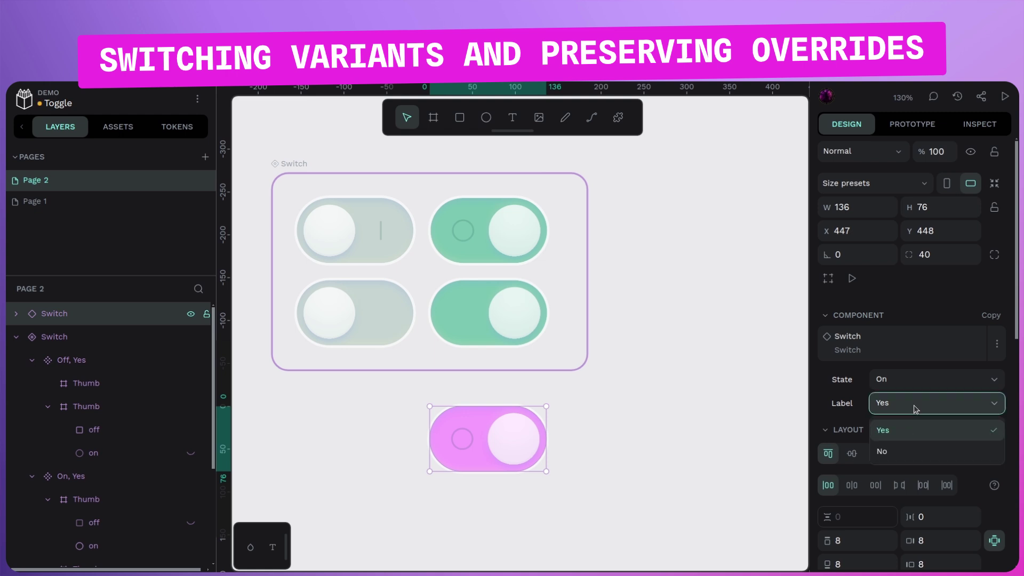
pyautogui.click(915, 455)
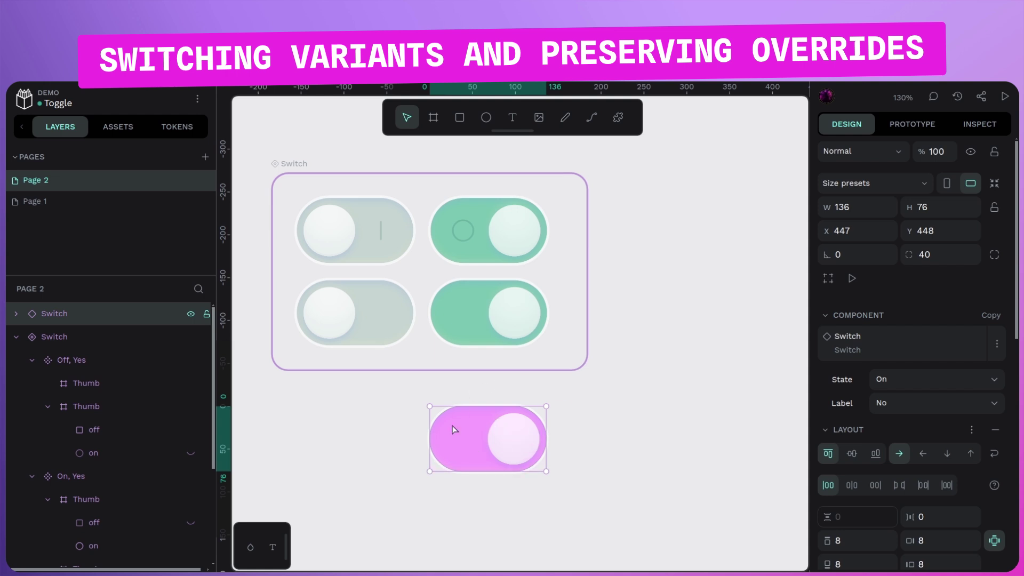
# Step: Compare the On, Yes and On, No variants in the board
pyautogui.click(565, 498)
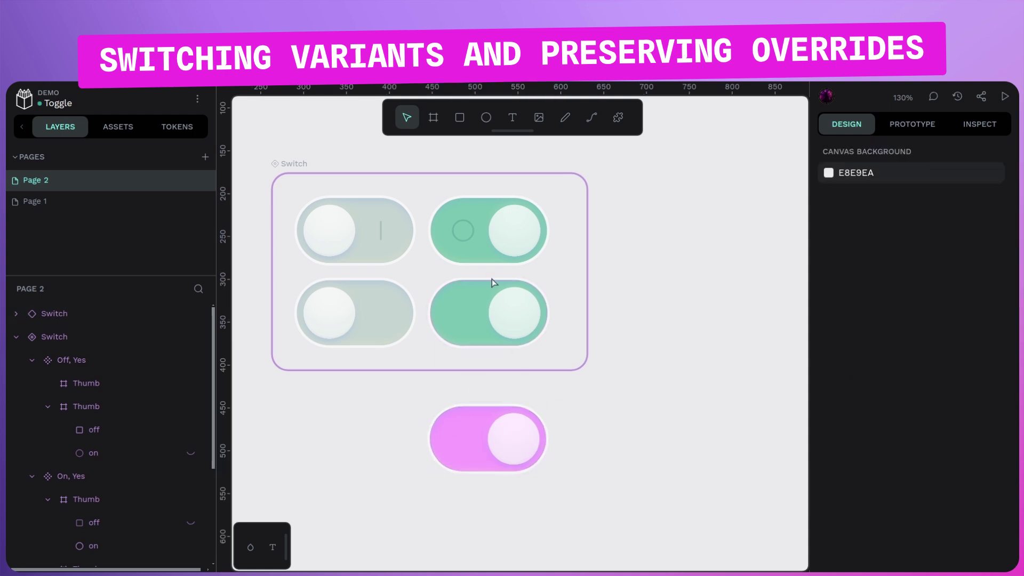
pyautogui.click(482, 242)
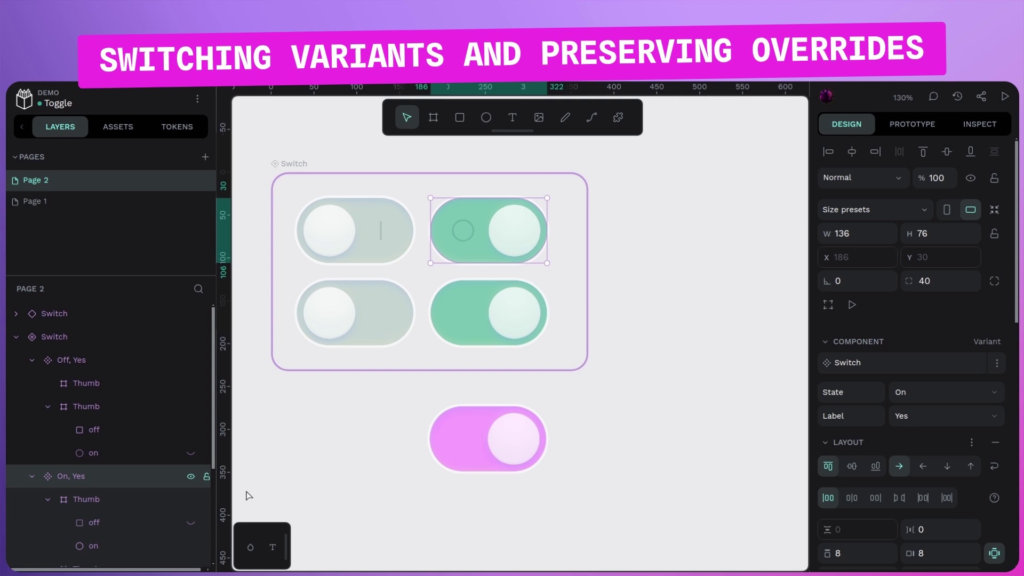
pyautogui.click(497, 317)
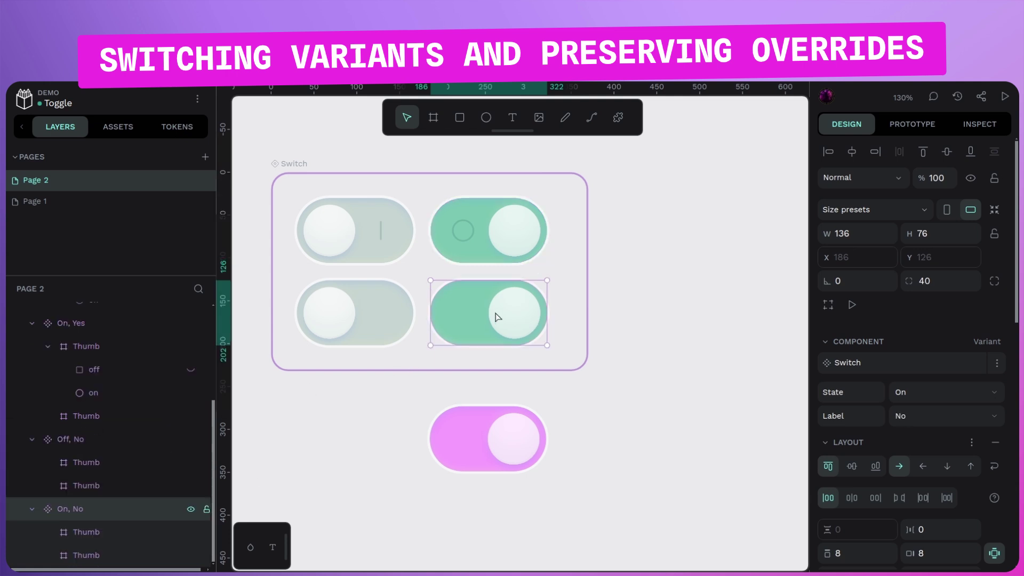
pyautogui.click(485, 255)
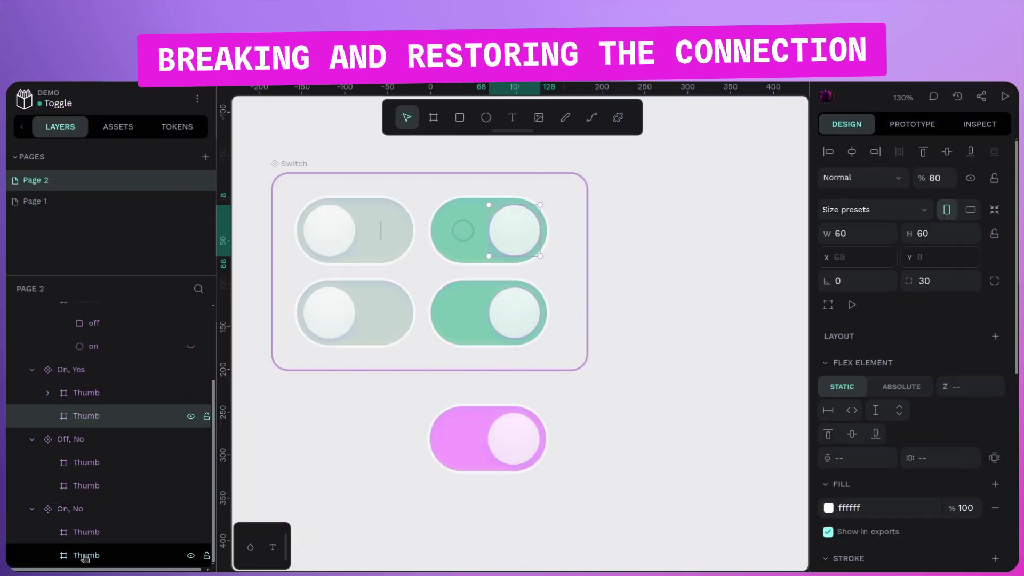
# Step: Rename the Thumb layers to Hello in On, Yes and Board in On, No, then Alt-drag a Switch copy beside the board
pyautogui.doubleClick(91, 416)
pyautogui.write('H')
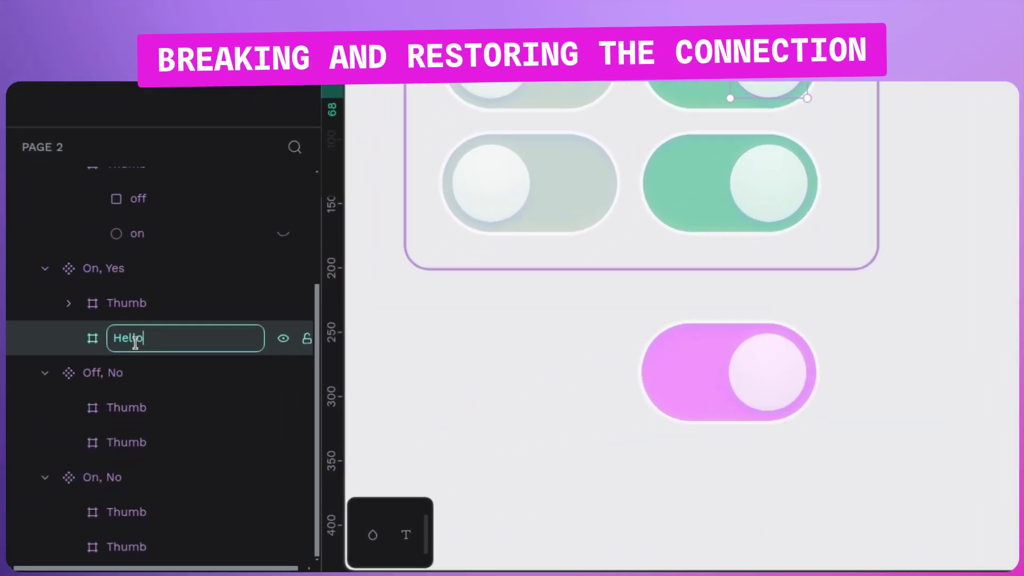
pyautogui.write('ello')
pyautogui.press('Return')
pyautogui.click(795, 192)
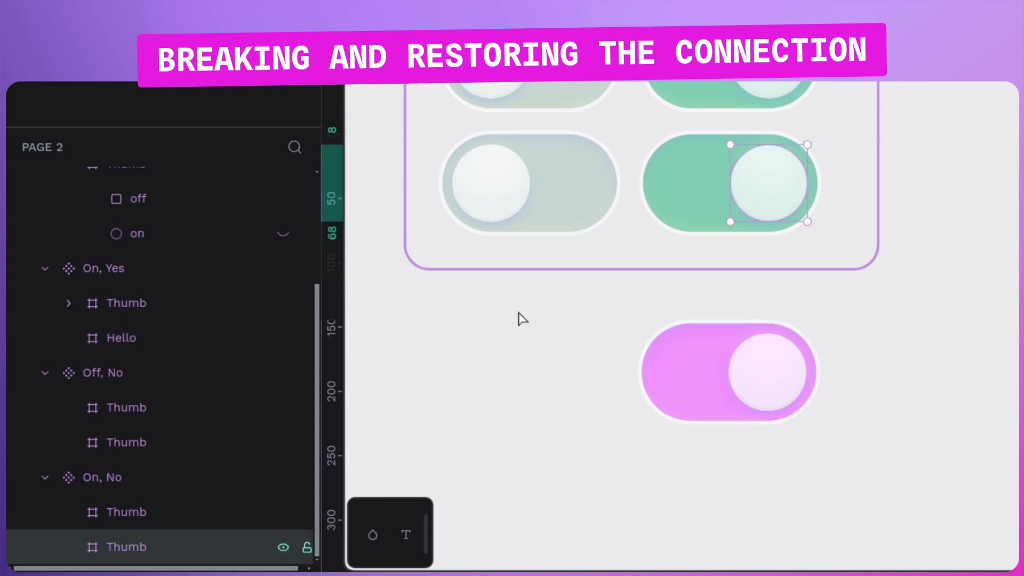
pyautogui.doubleClick(132, 551)
pyautogui.write('Board')
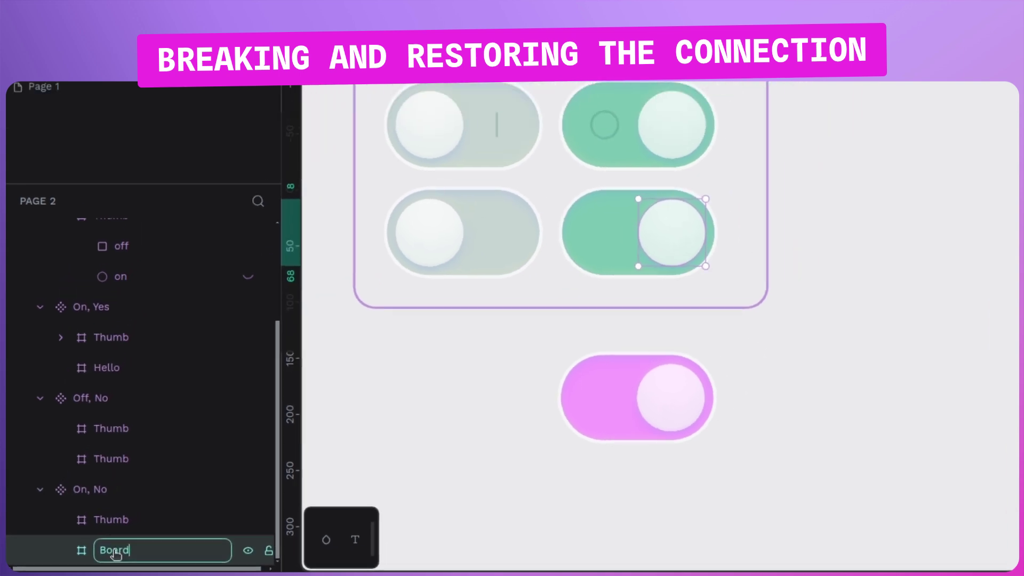
pyautogui.press('Return')
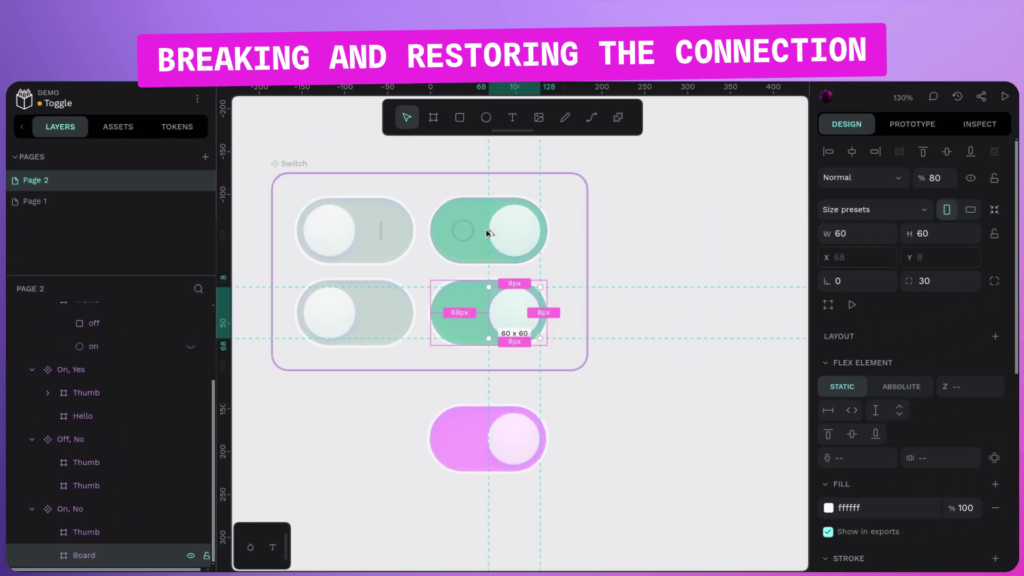
pyautogui.moveTo(487, 233); pyautogui.dragTo(671, 221)
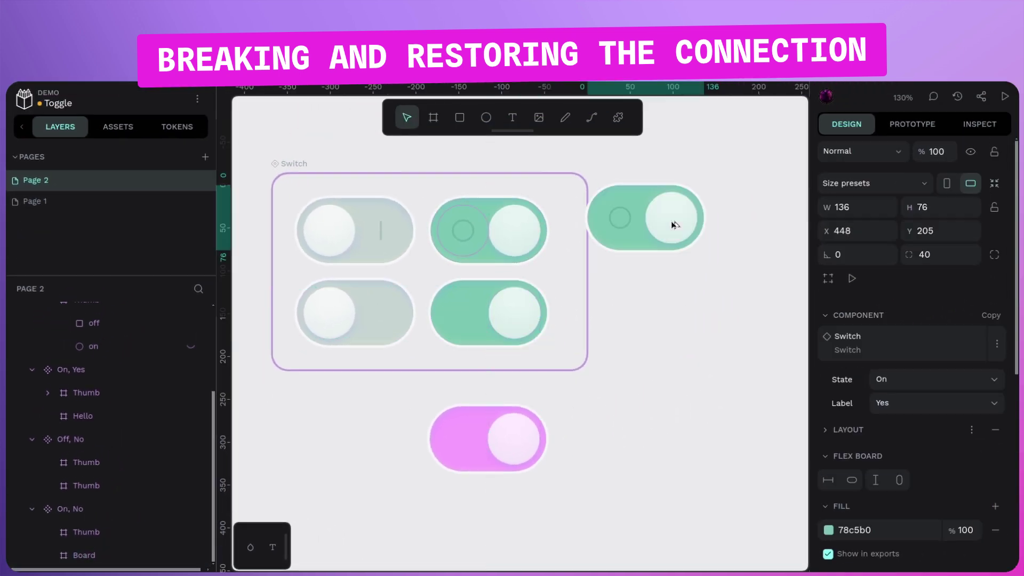
# Step: Change the switch copy's thumb fill to pale green a8f0e1
pyautogui.doubleClick(690, 221)
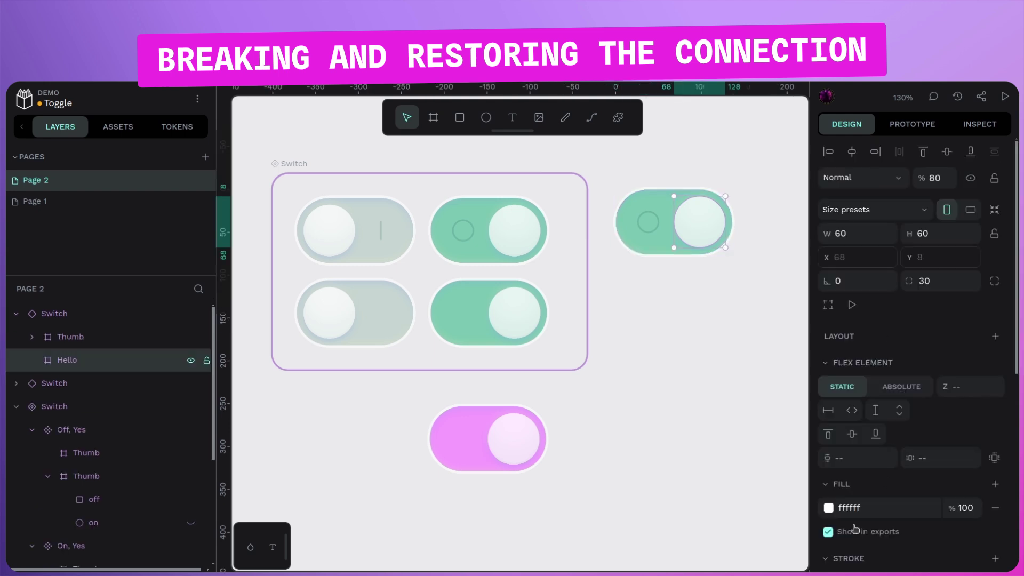
pyautogui.click(828, 508)
pyautogui.click(722, 429)
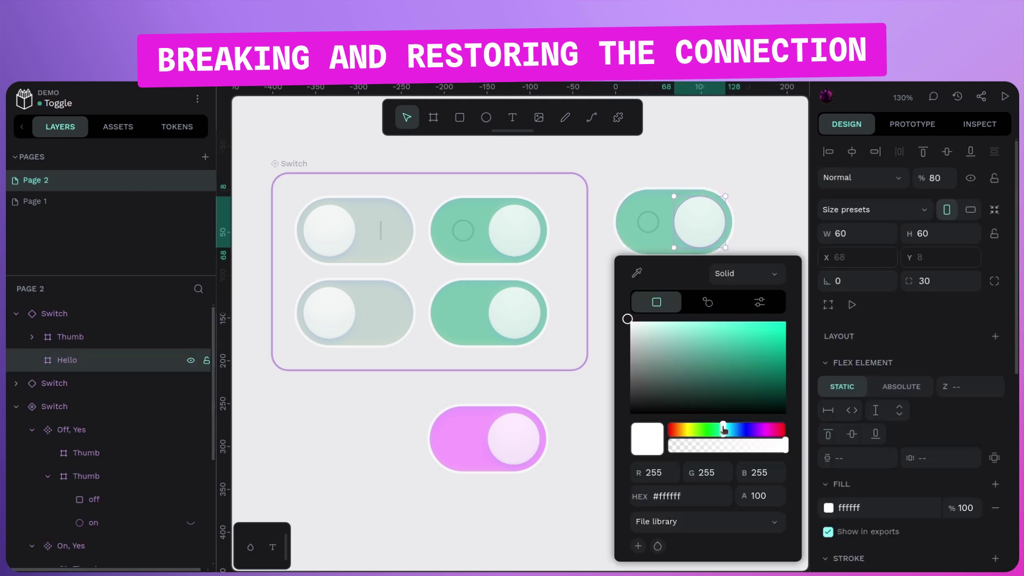
pyautogui.moveTo(662, 325); pyautogui.dragTo(674, 326)
# Step: Select the parent switch copy and set its Label property to No
pyautogui.press('Escape')
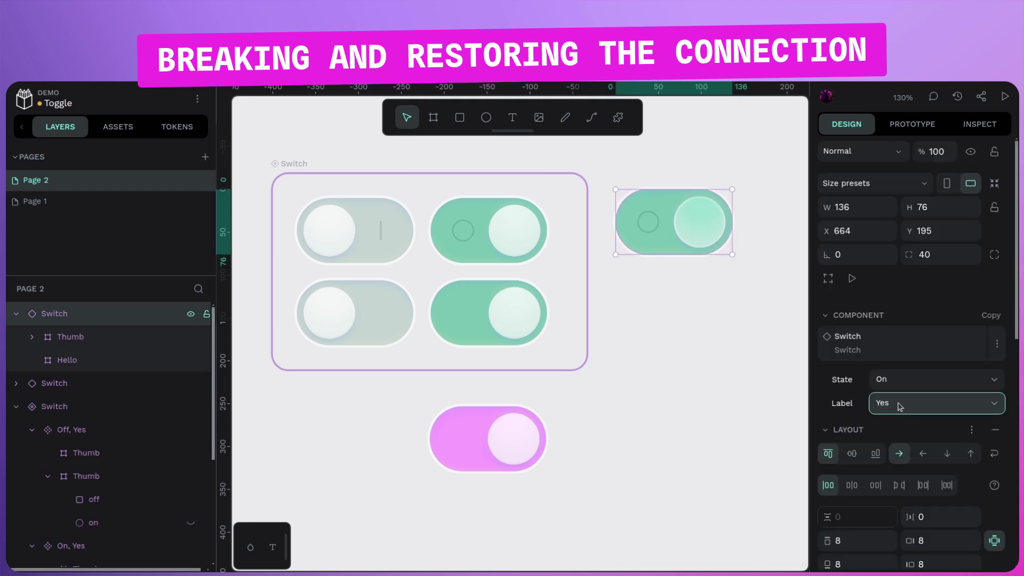
pyautogui.click(897, 403)
pyautogui.click(901, 452)
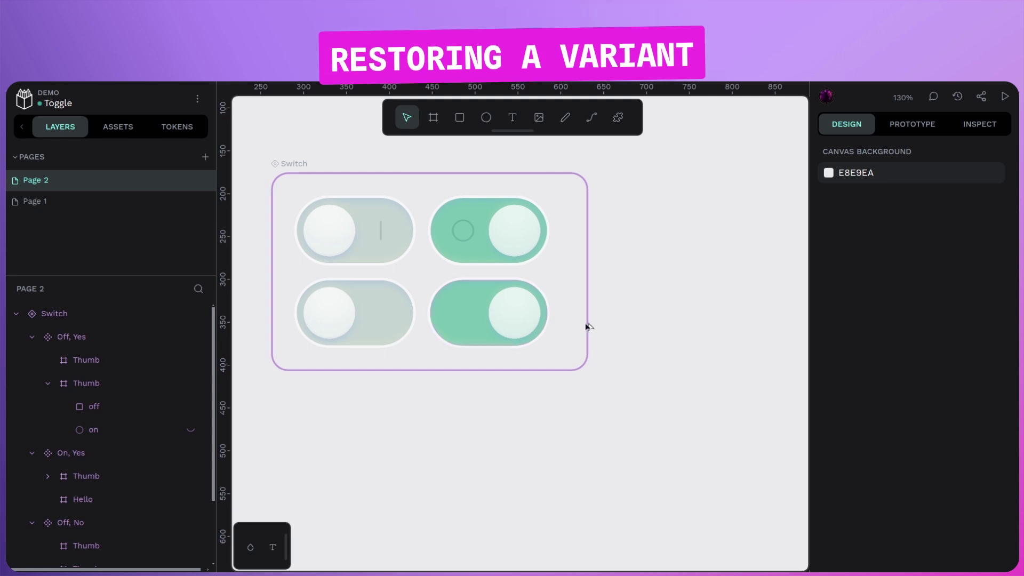
# Step: Place an On, No switch copy below the set, then delete the On, No variant
pyautogui.moveTo(588, 326); pyautogui.dragTo(723, 422)
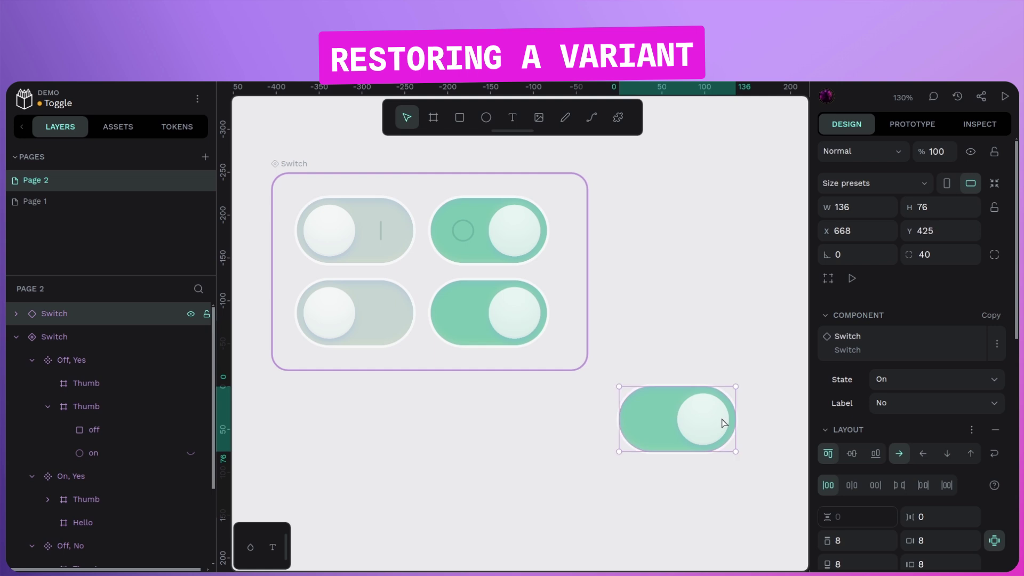
pyautogui.click(479, 309)
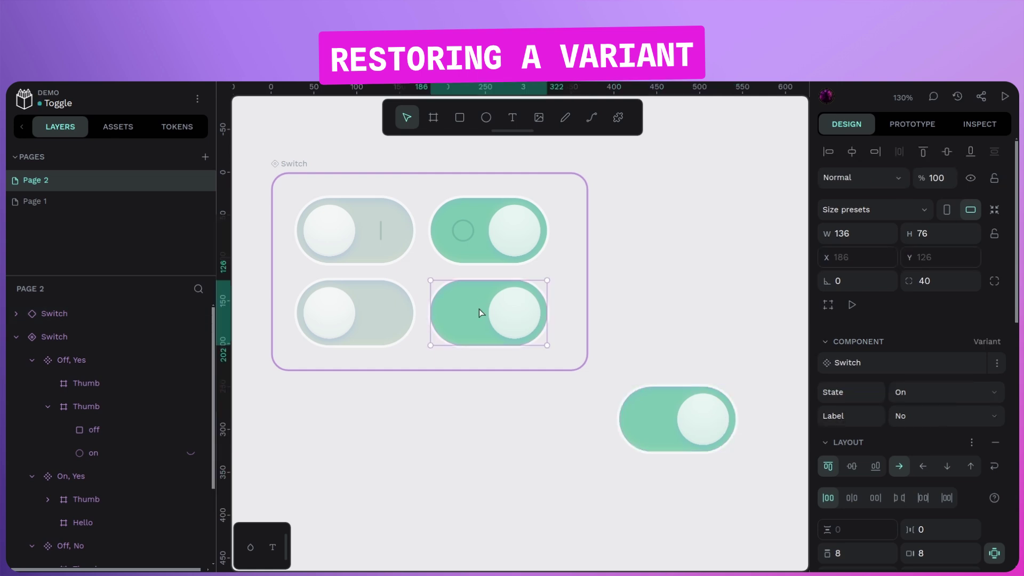
pyautogui.press('Delete')
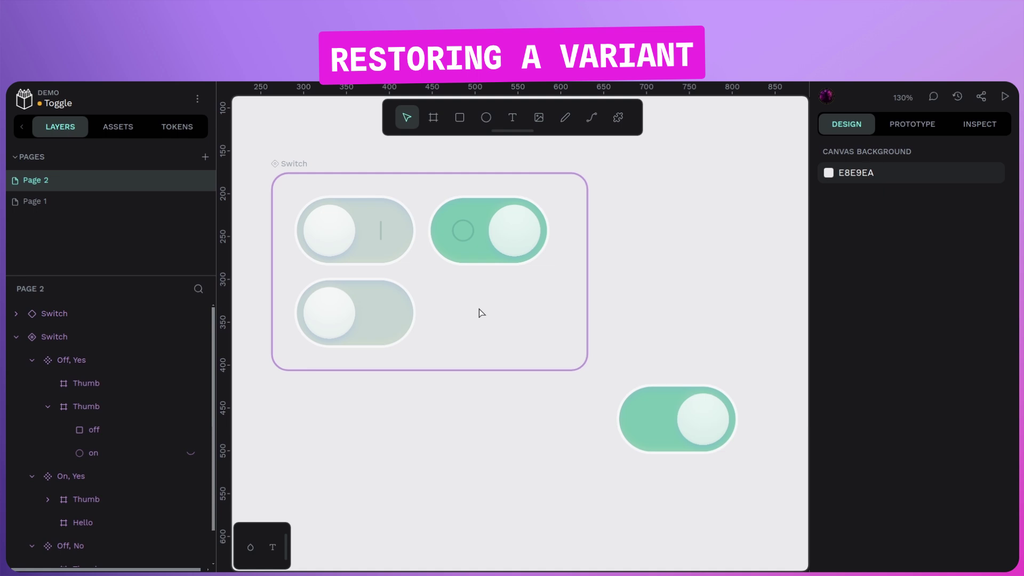
# Step: Restore the missing On, No variant from the standalone copy and check it zoomed in
pyautogui.click(656, 439)
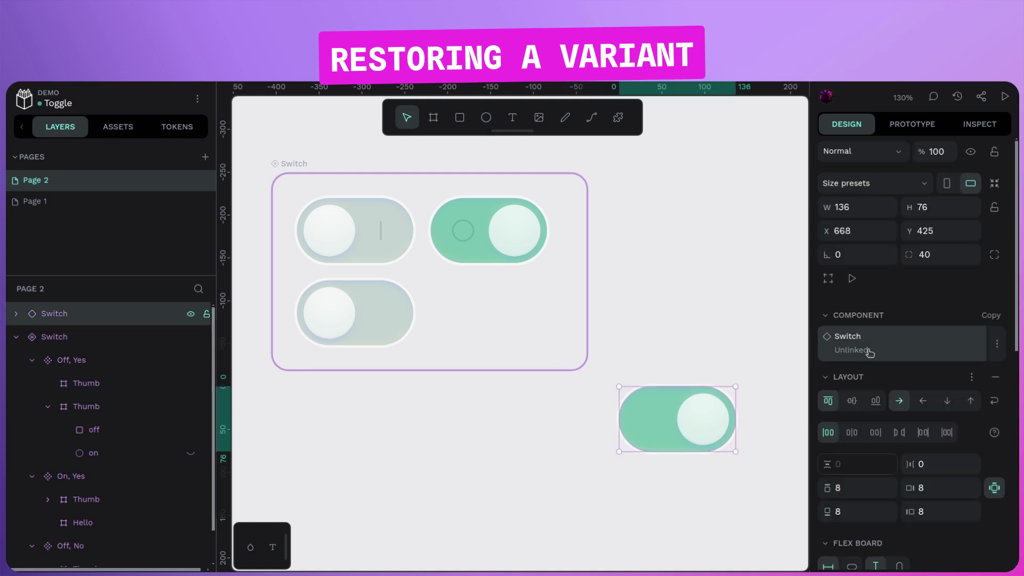
pyautogui.rightClick(700, 426)
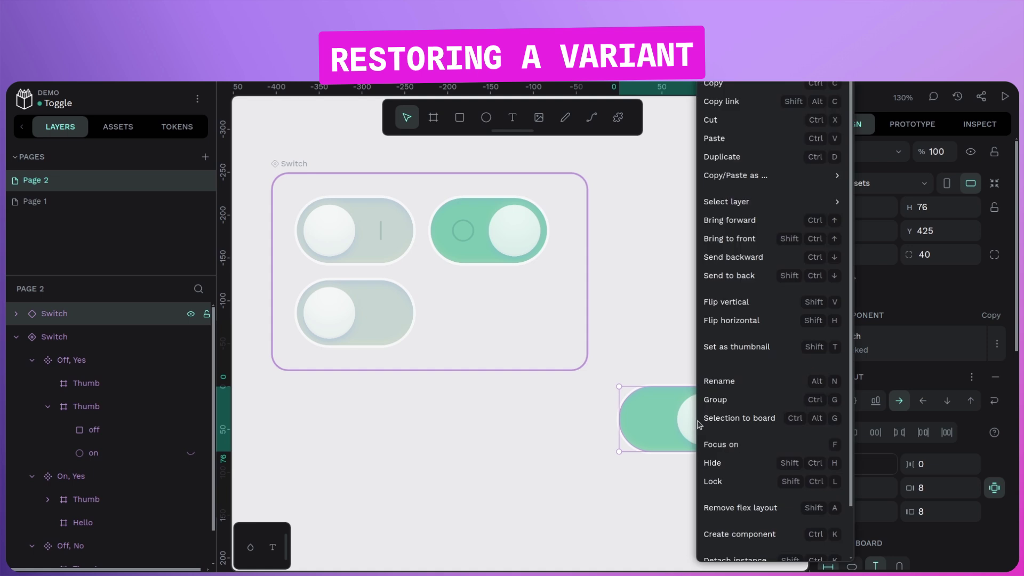
pyautogui.click(748, 524)
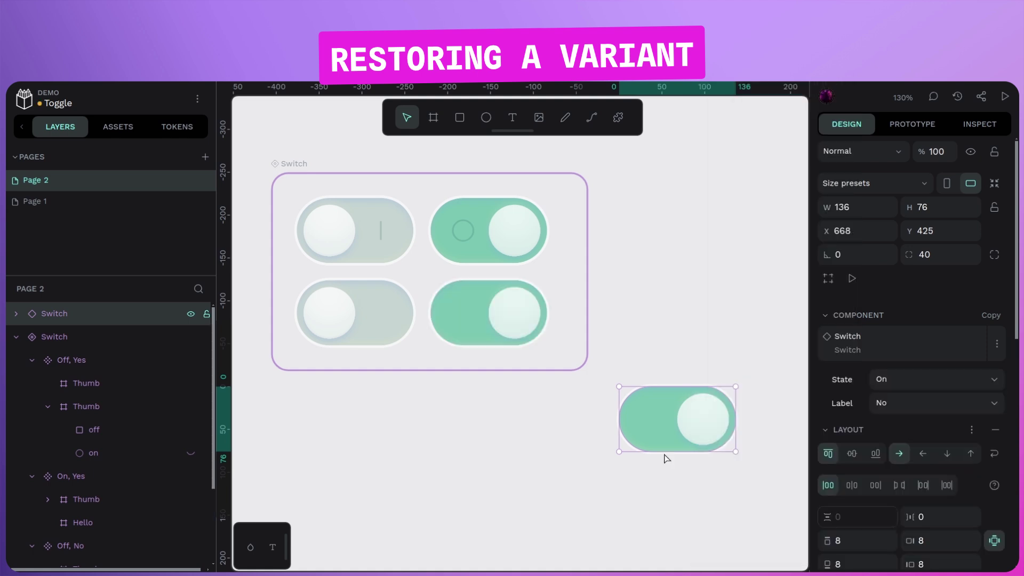
pyautogui.hotkey('shift', '2')
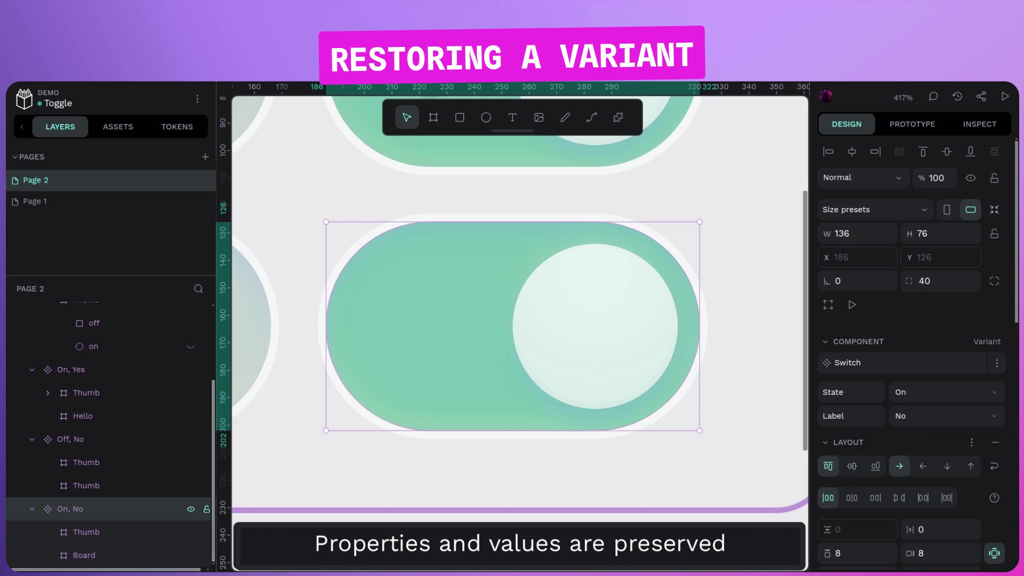
pyautogui.press('Escape')
pyautogui.hotkey('shift', '1')
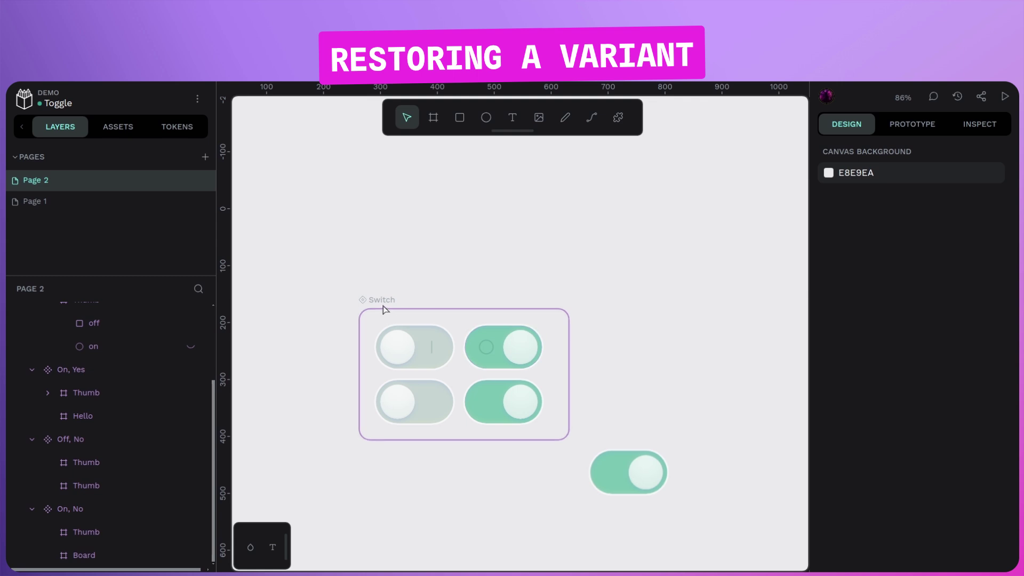
# Step: Delete the whole Switch variant set and move the orphan copy up and left
pyautogui.click(385, 309)
pyautogui.press('Delete')
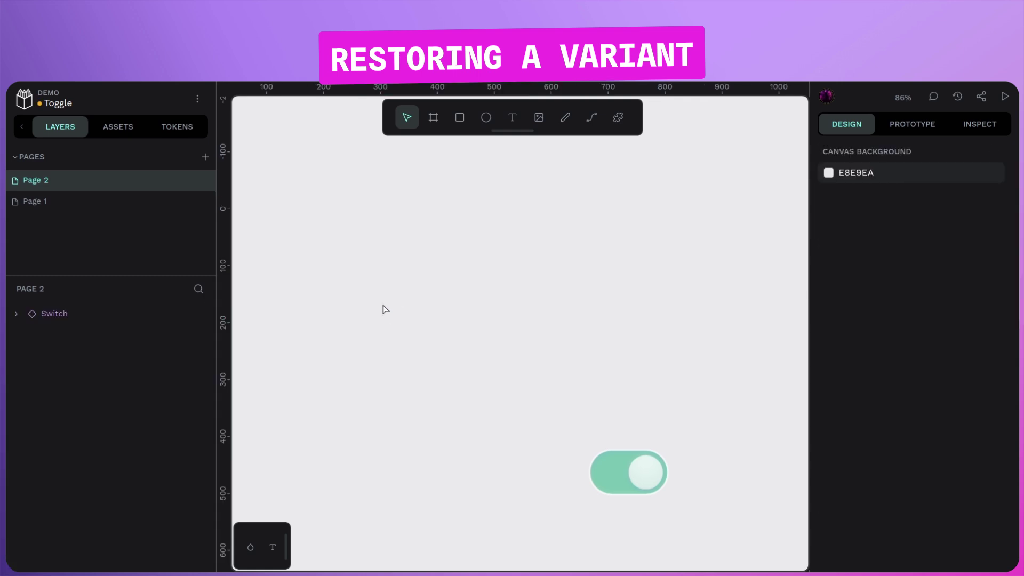
pyautogui.moveTo(623, 460); pyautogui.dragTo(543, 337)
# Step: Recreate the Switch / On / No main component from the orphan copy and zoom to it
pyautogui.rightClick(542, 337)
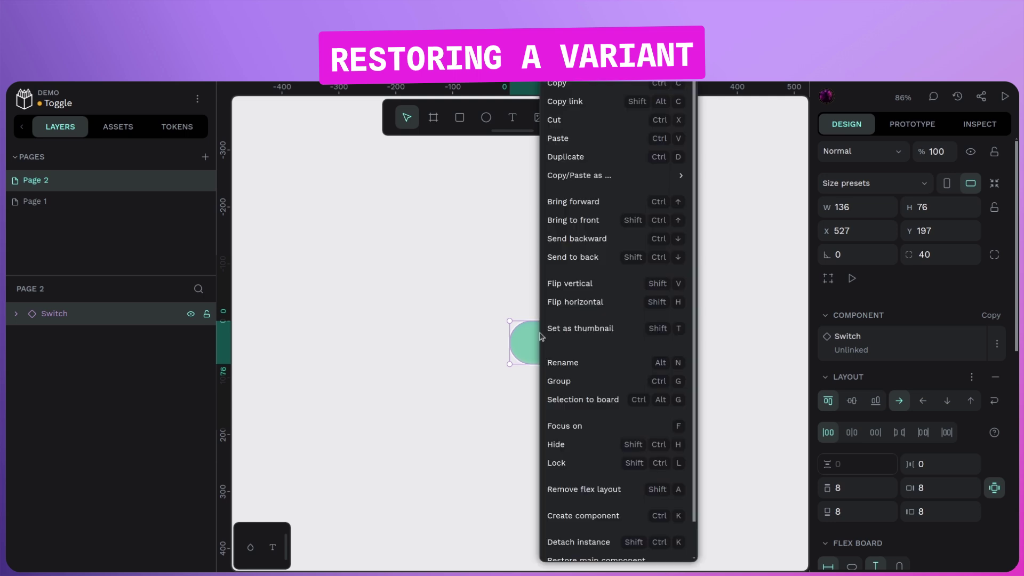
pyautogui.scroll(-2, 601, 417)
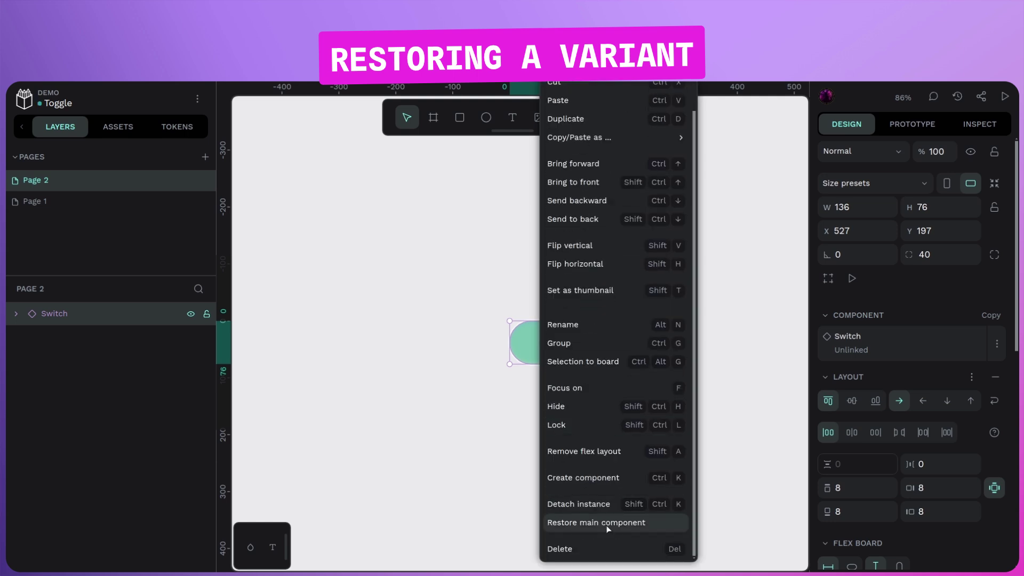
pyautogui.click(607, 526)
pyautogui.click(538, 405)
pyautogui.hotkey('shift', '2')
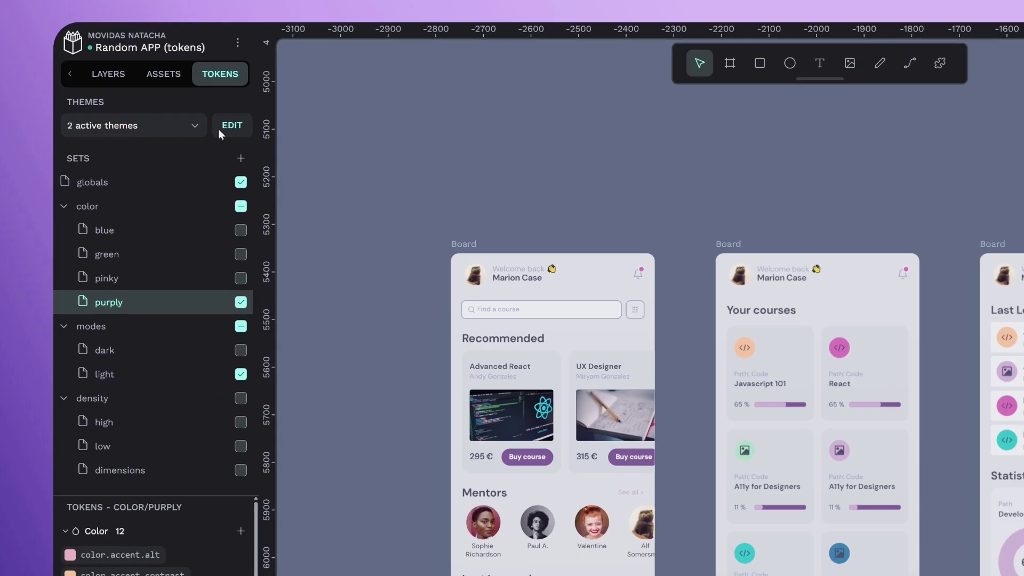
# Step: Review the purple theme's token sets without changes, then view the green set and reopen the themes list
pyautogui.click(184, 103)
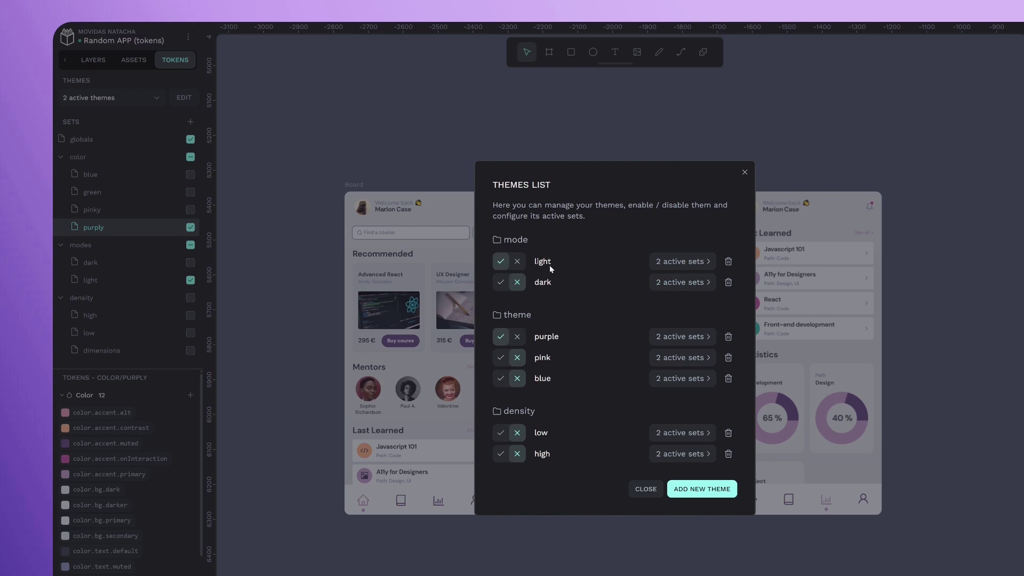
pyautogui.click(673, 336)
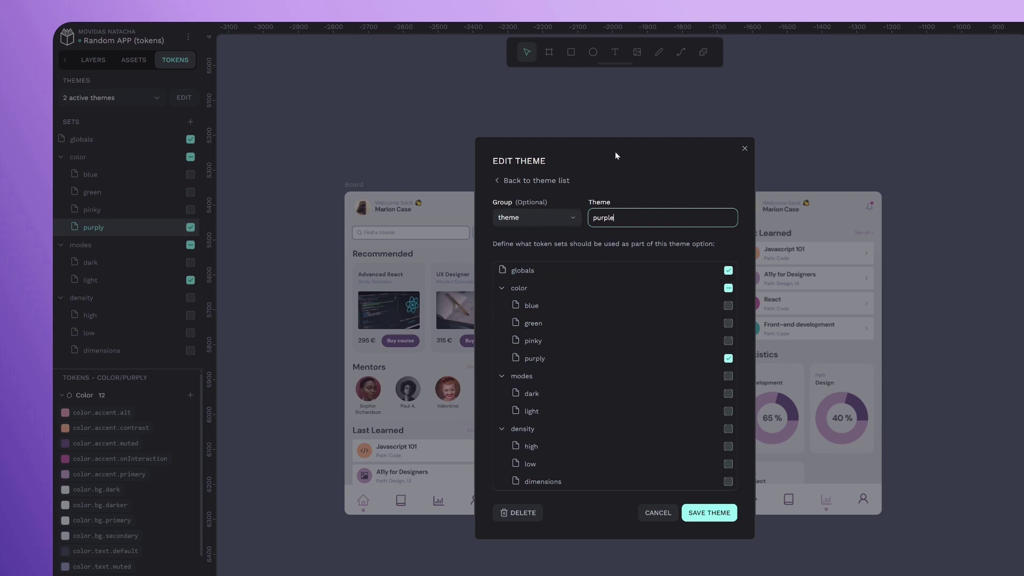
pyautogui.click(656, 513)
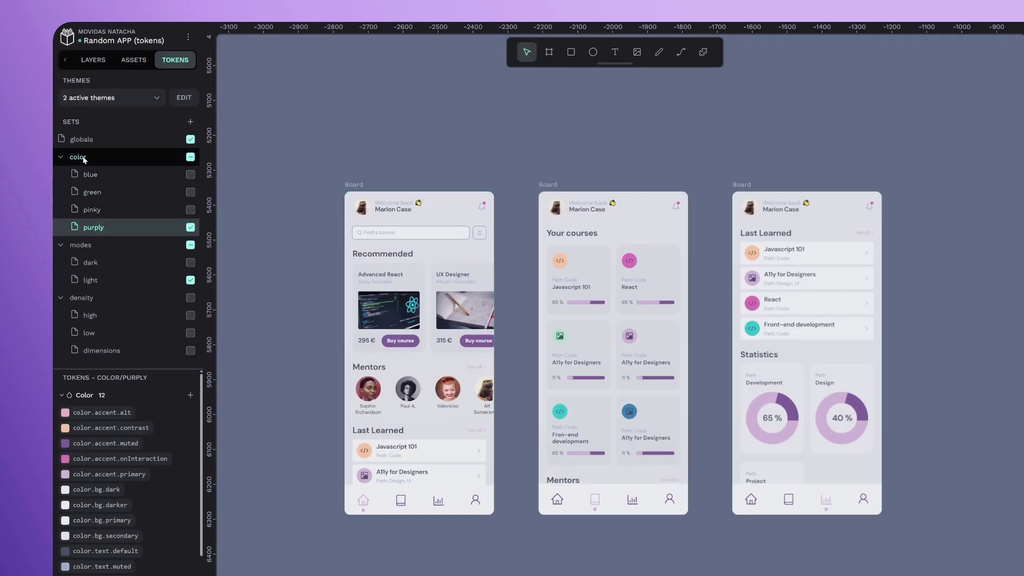
pyautogui.click(96, 192)
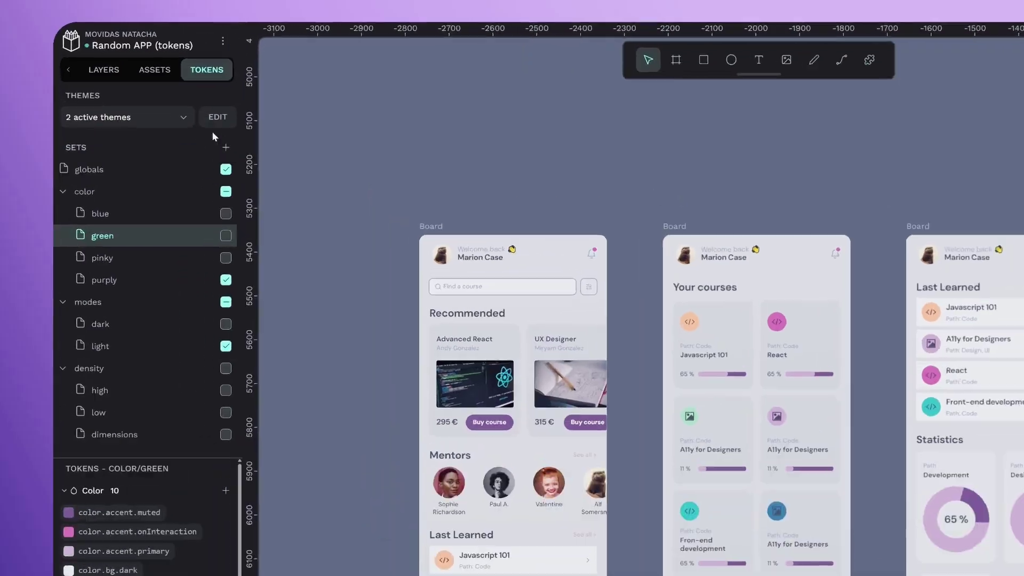
pyautogui.click(213, 121)
# Step: Add a new theme named 'green' in the theme group
pyautogui.click(633, 479)
pyautogui.click(422, 290)
pyautogui.click(406, 337)
pyautogui.click(581, 290)
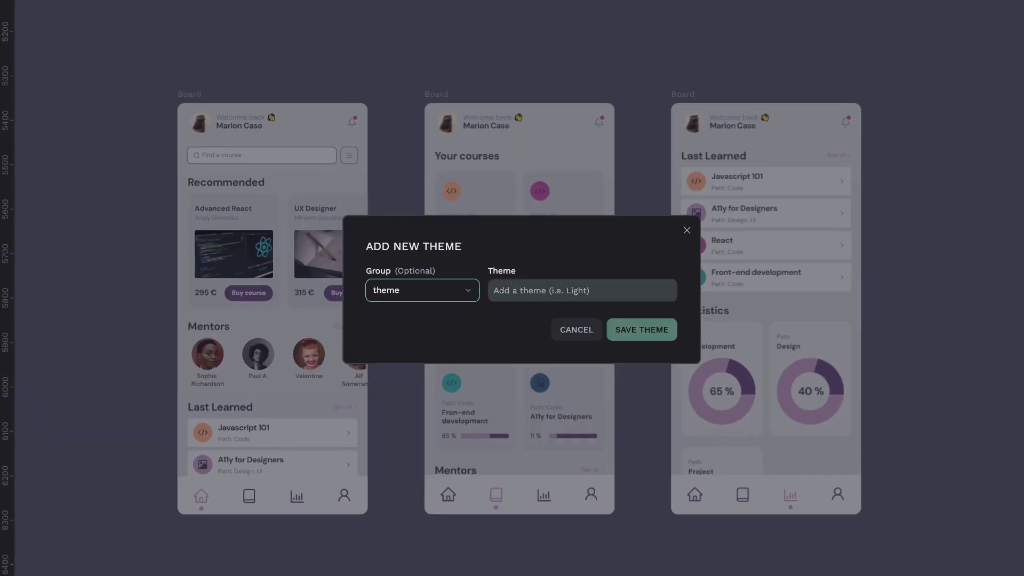
pyautogui.write('green')
pyautogui.click(610, 333)
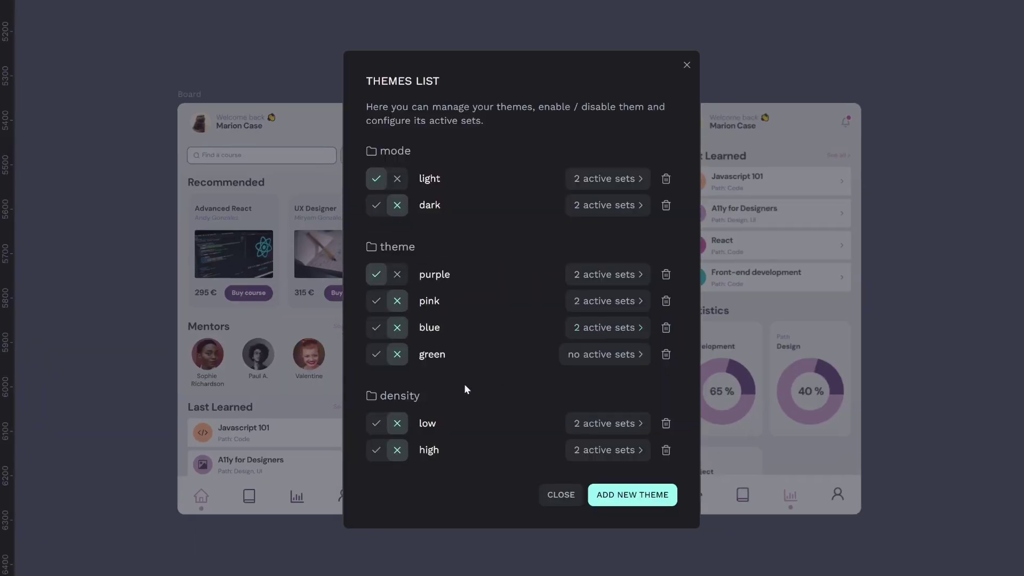
# Step: Enable the globals and green token sets for the green theme
pyautogui.click(631, 355)
pyautogui.click(665, 203)
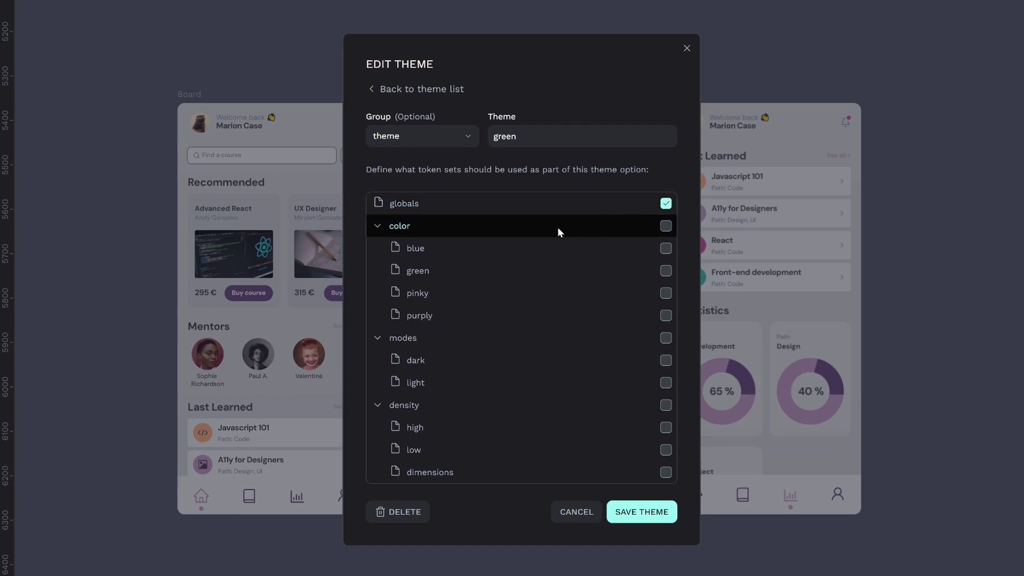
pyautogui.click(665, 270)
pyautogui.click(653, 516)
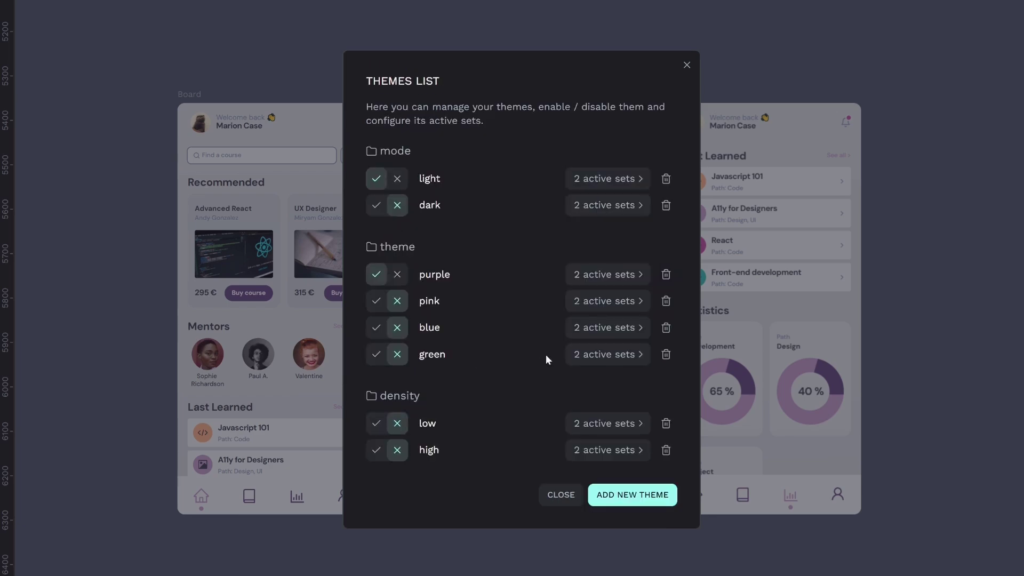
pyautogui.click(561, 494)
# Step: Activate the green theme so the app boards' accents turn green
pyautogui.click(80, 53)
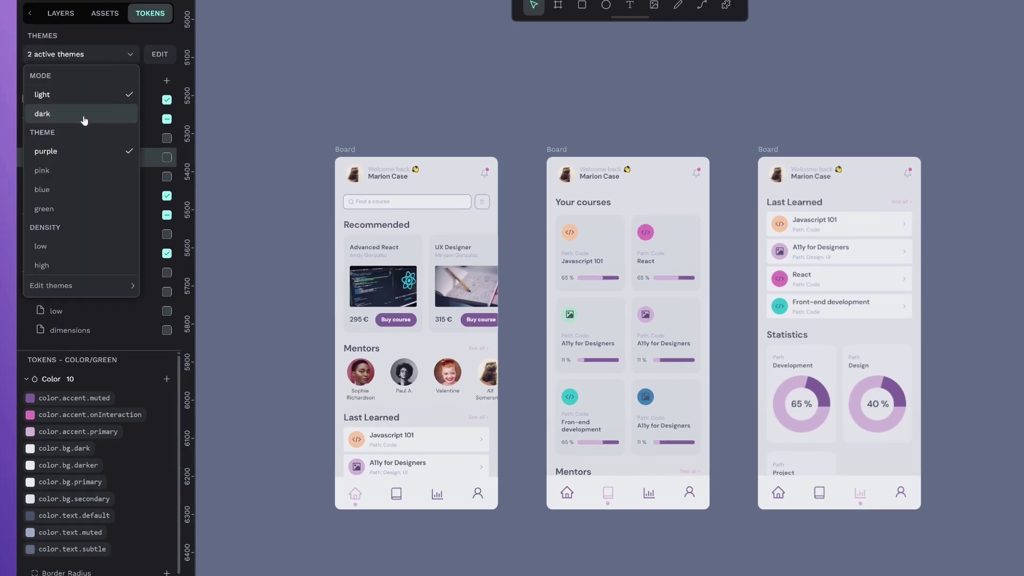
pyautogui.click(48, 208)
pyautogui.click(80, 54)
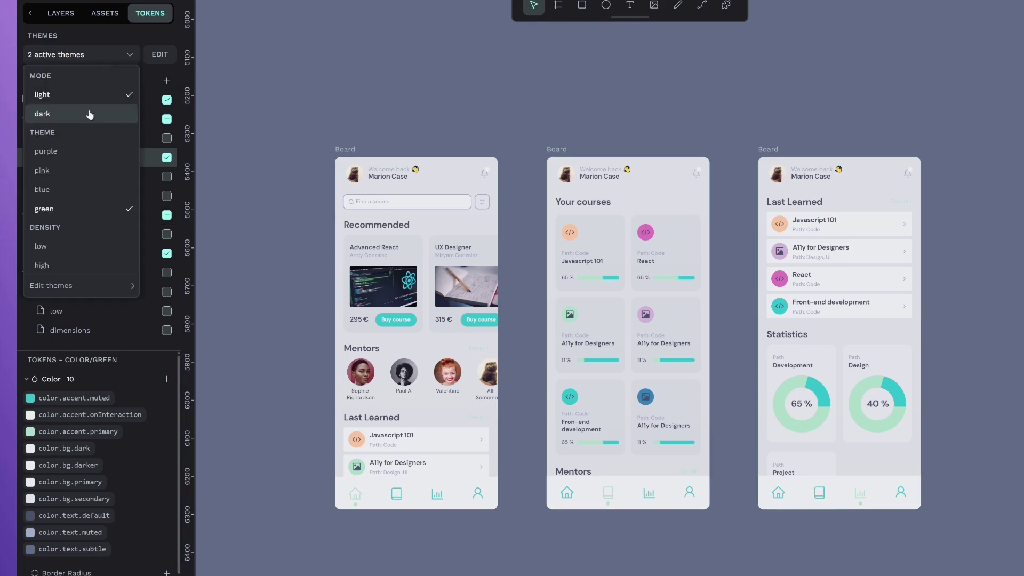